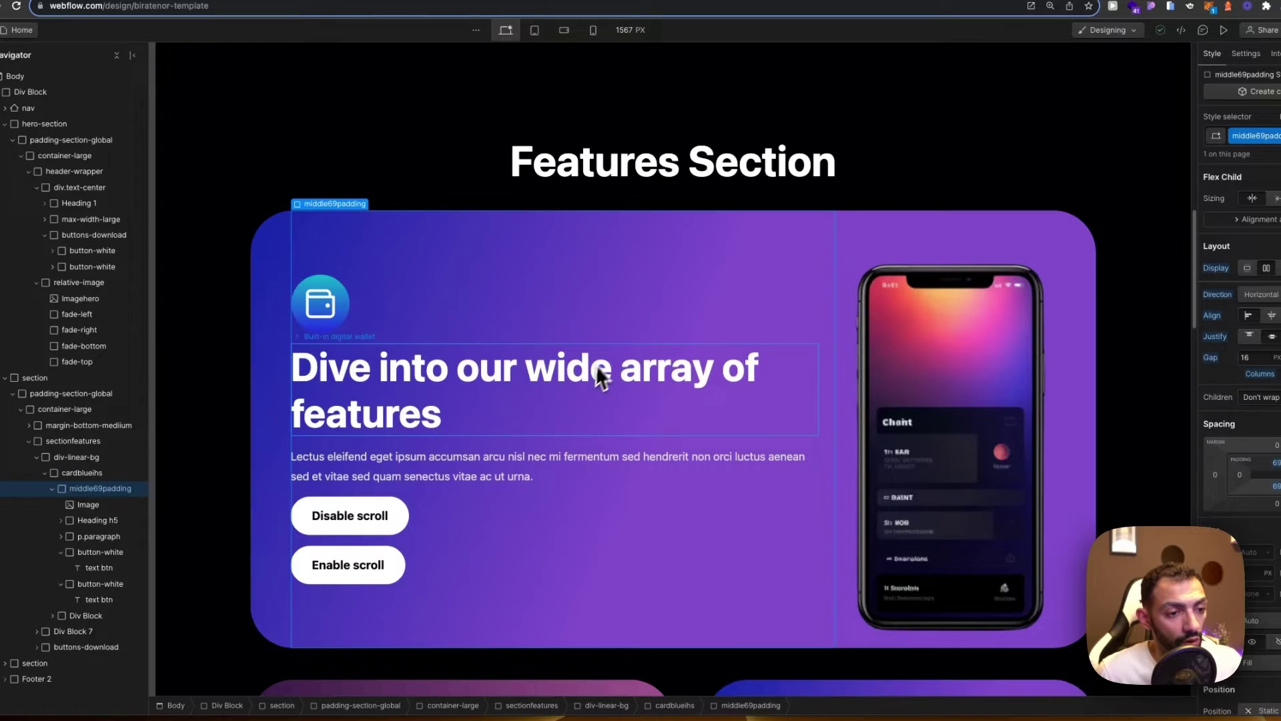
- Switch the canvas to tablet width and select elements in the hero section
left_click(596, 364)
left_click(535, 30)
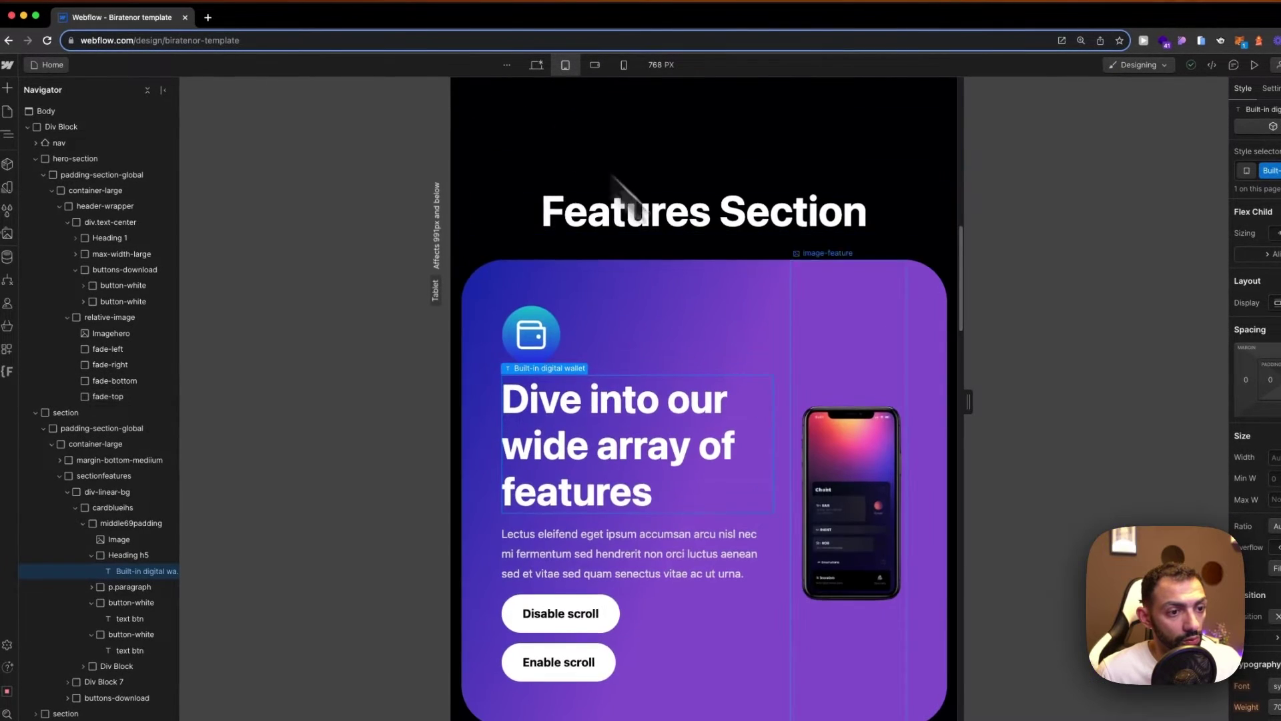
scroll(734, 400, "up", 15)
left_click(667, 461)
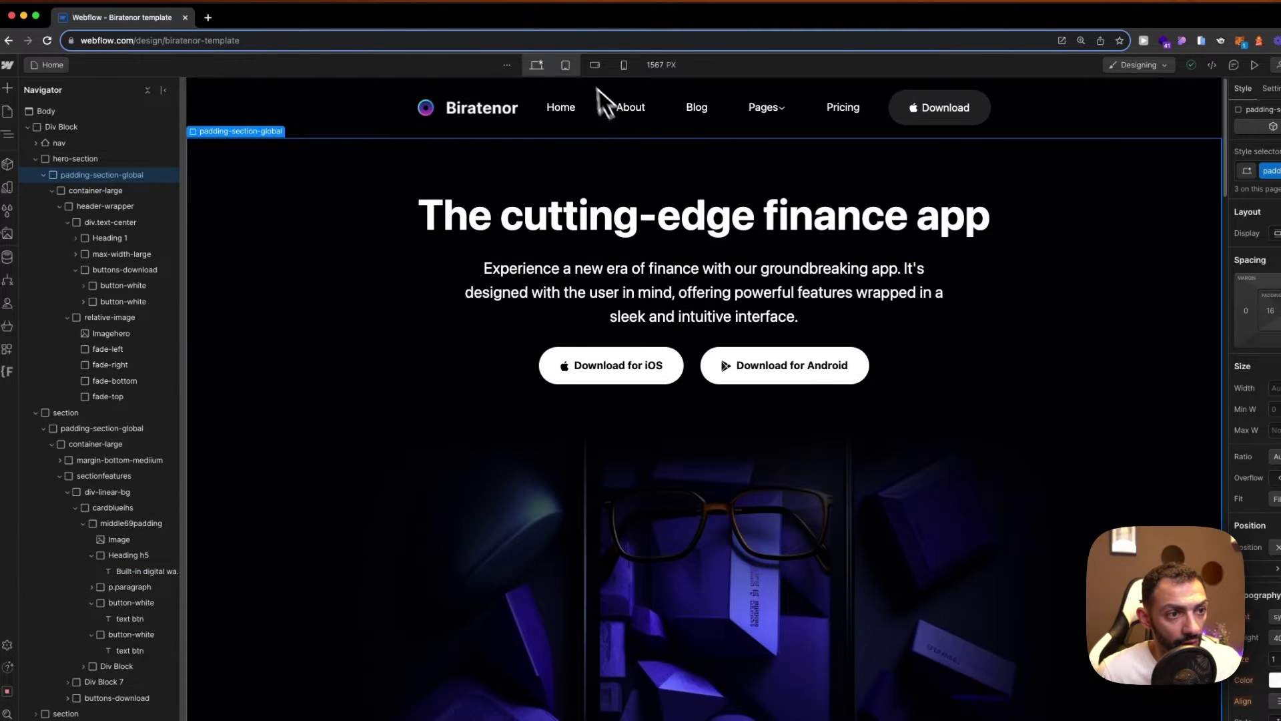
left_click(565, 66)
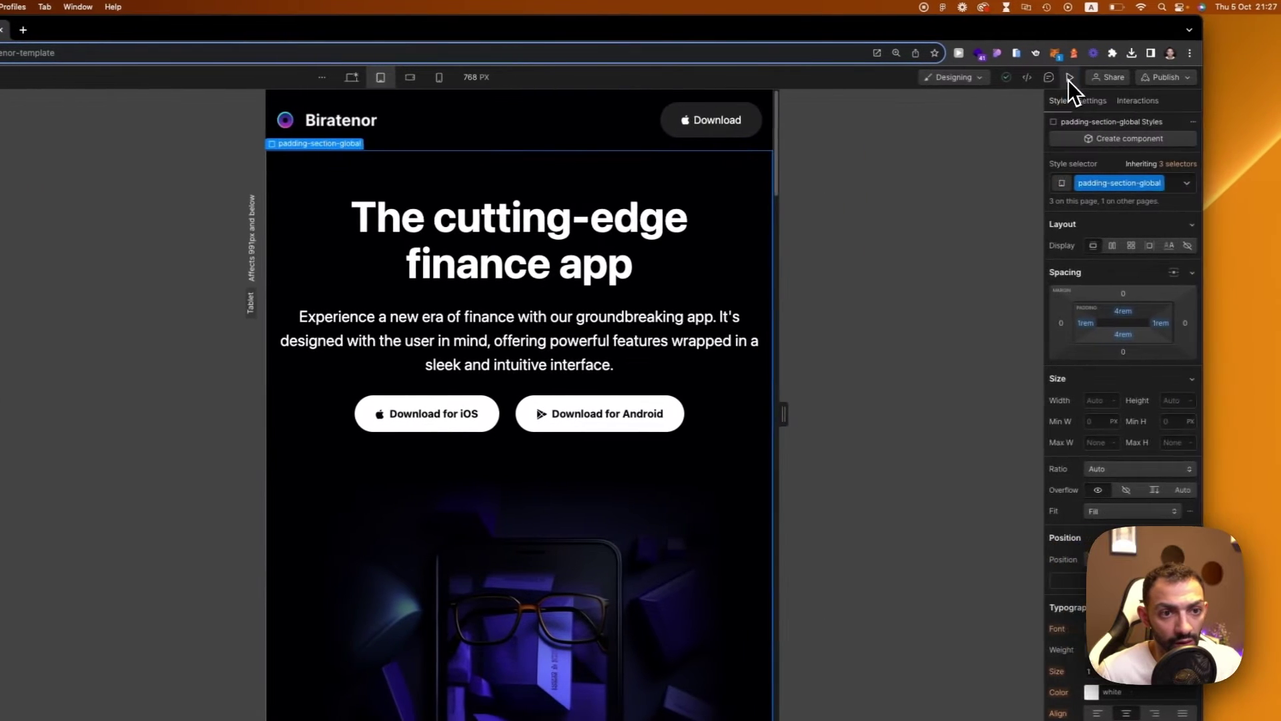
- Preview the page at mobile landscape and portrait widths, then at desktop down to the Features Section
left_click(1068, 80)
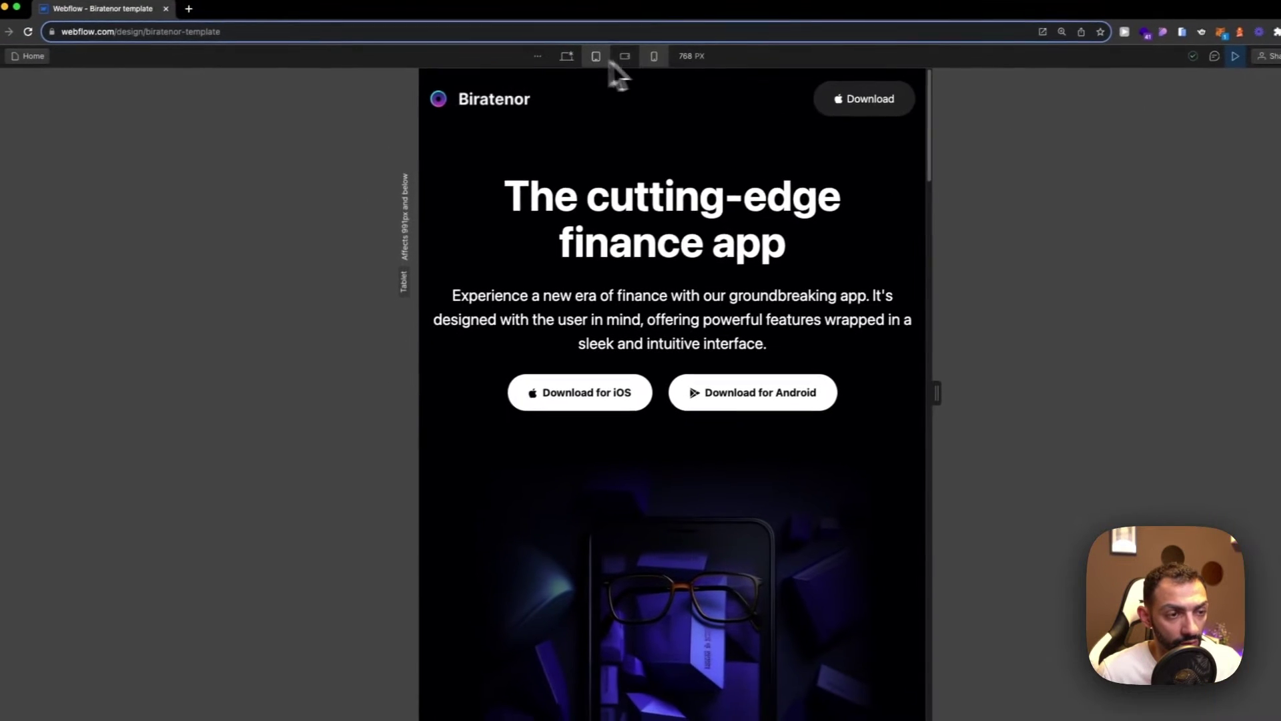
left_click(456, 78)
left_click(482, 78)
left_click(589, 60)
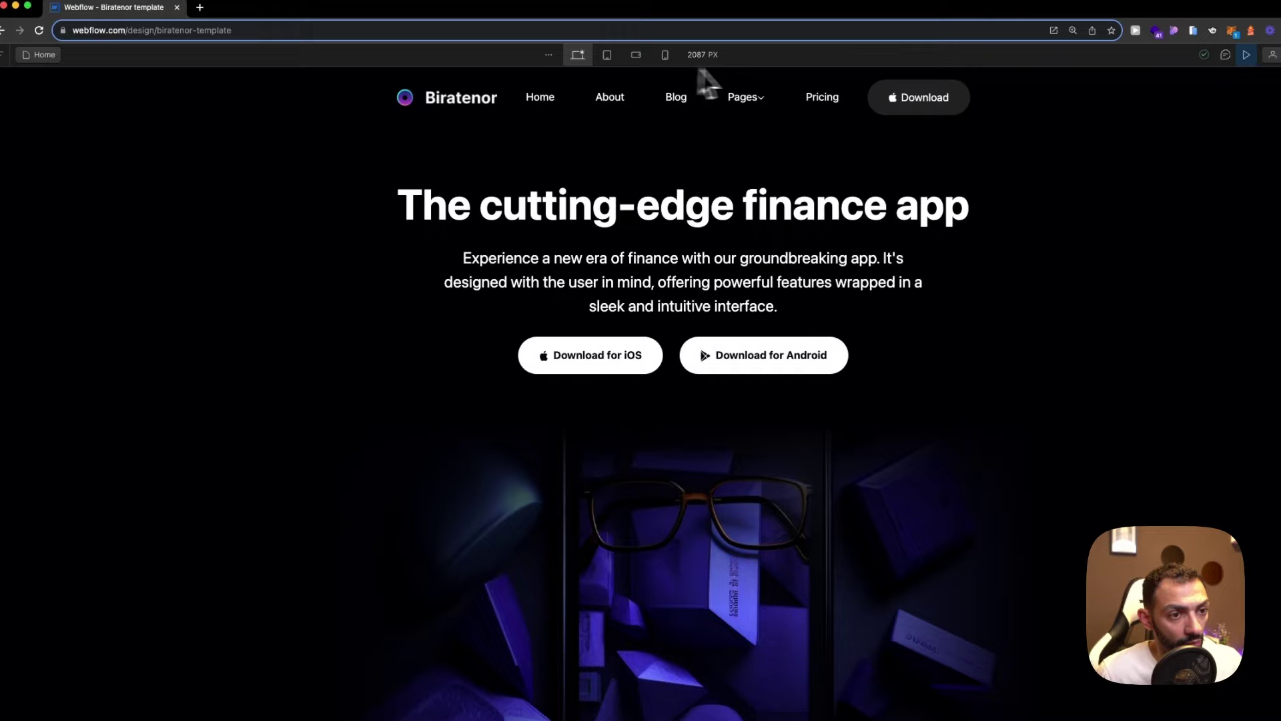
scroll(658, 434, "down", 10)
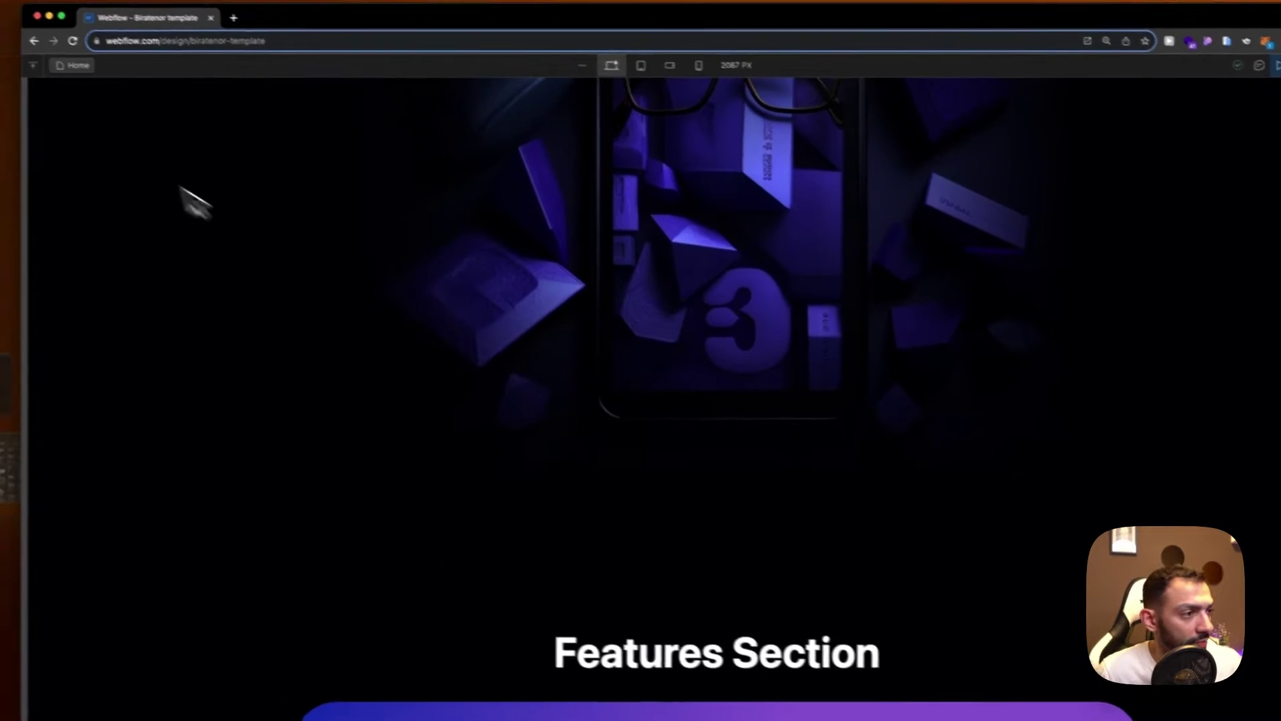
scroll(609, 346, "down", 5)
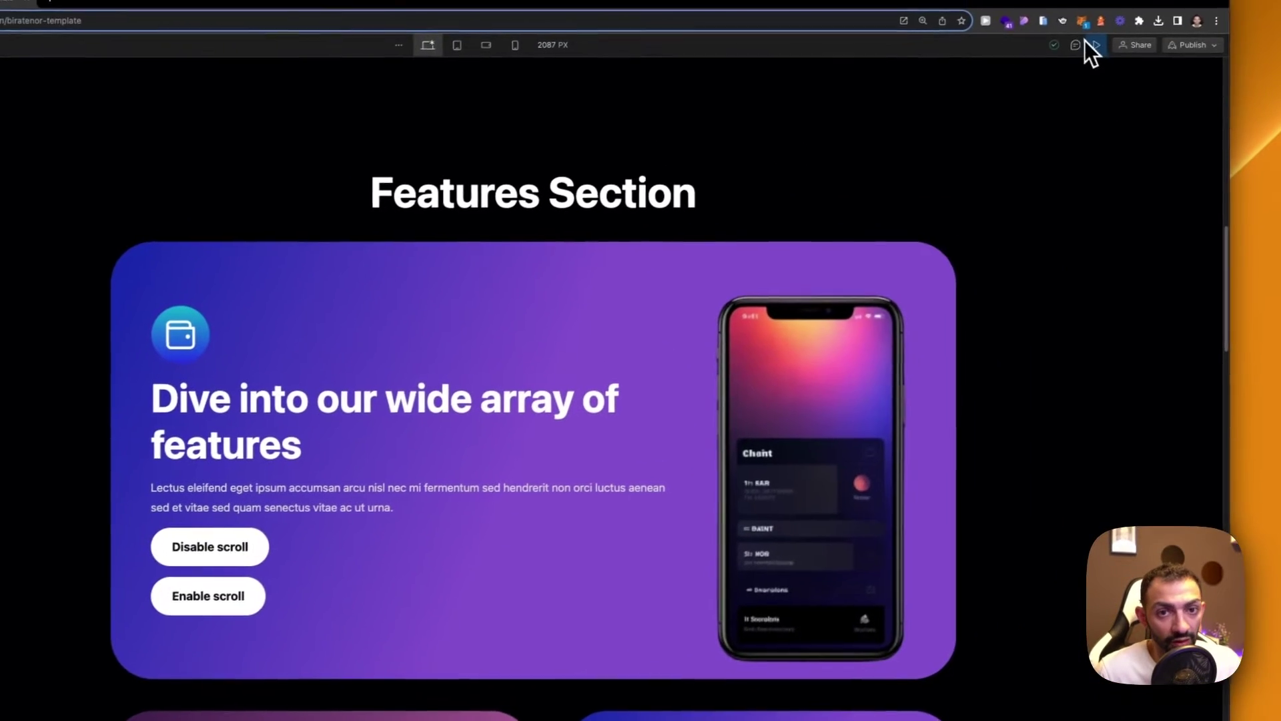
- Leave preview, convert the Disable scroll button into a link block, and right-click the Enable scroll button
left_click(1142, 21)
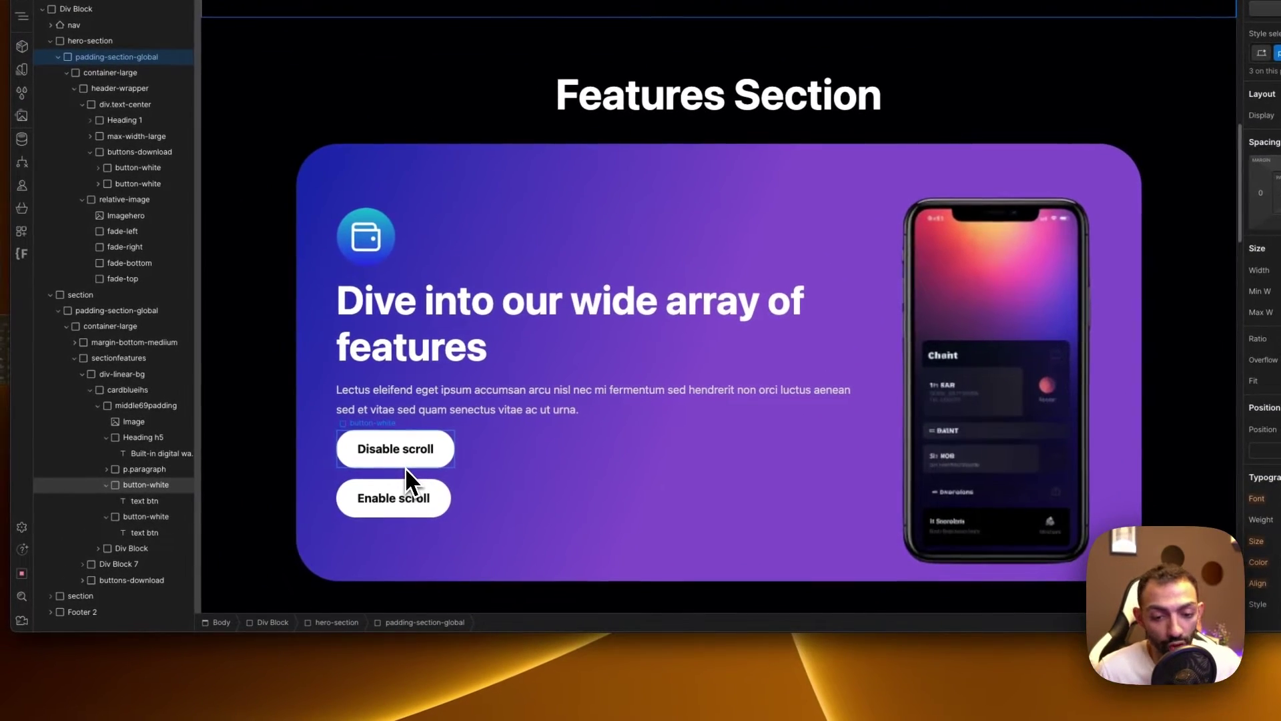
left_click(407, 467)
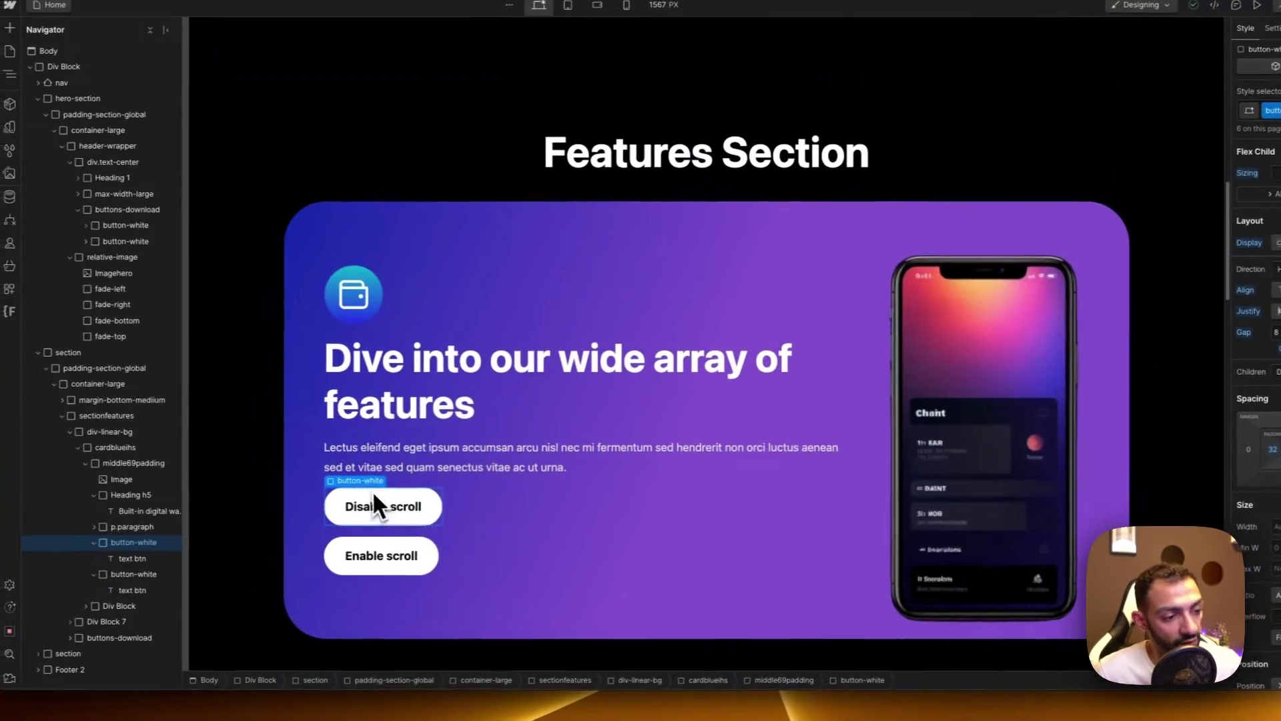
right_click(374, 495)
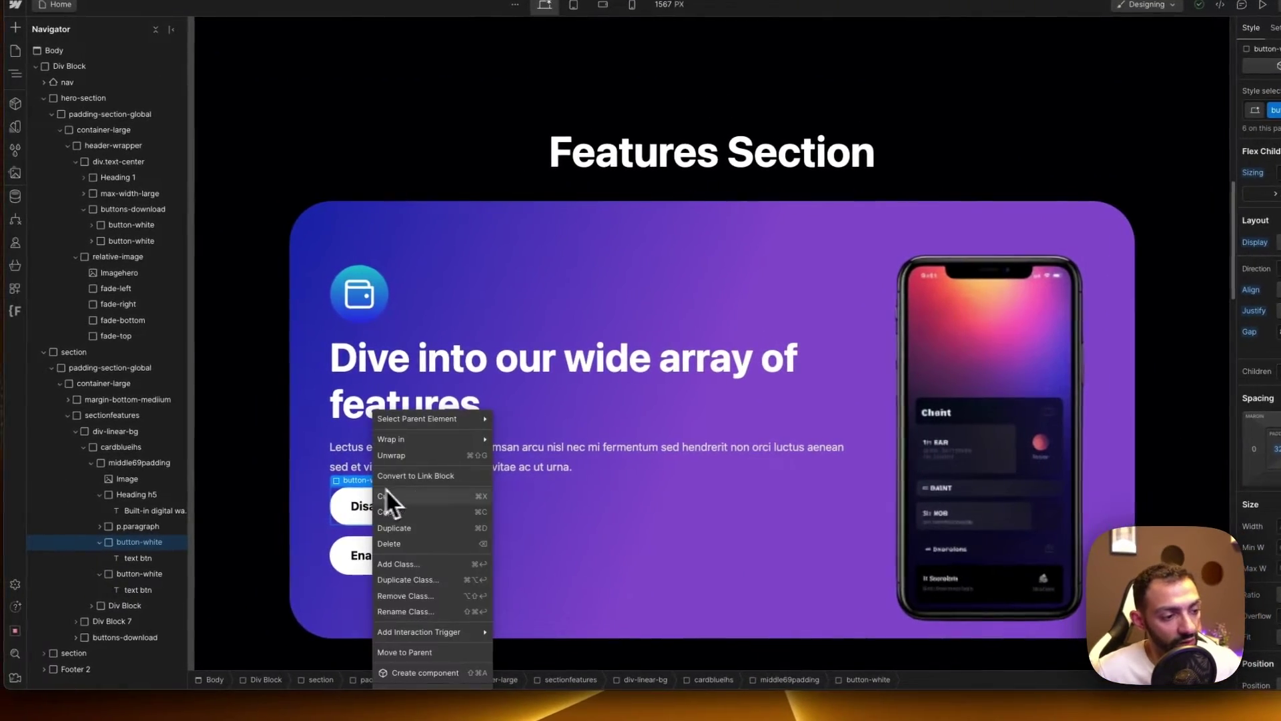
left_click(394, 477)
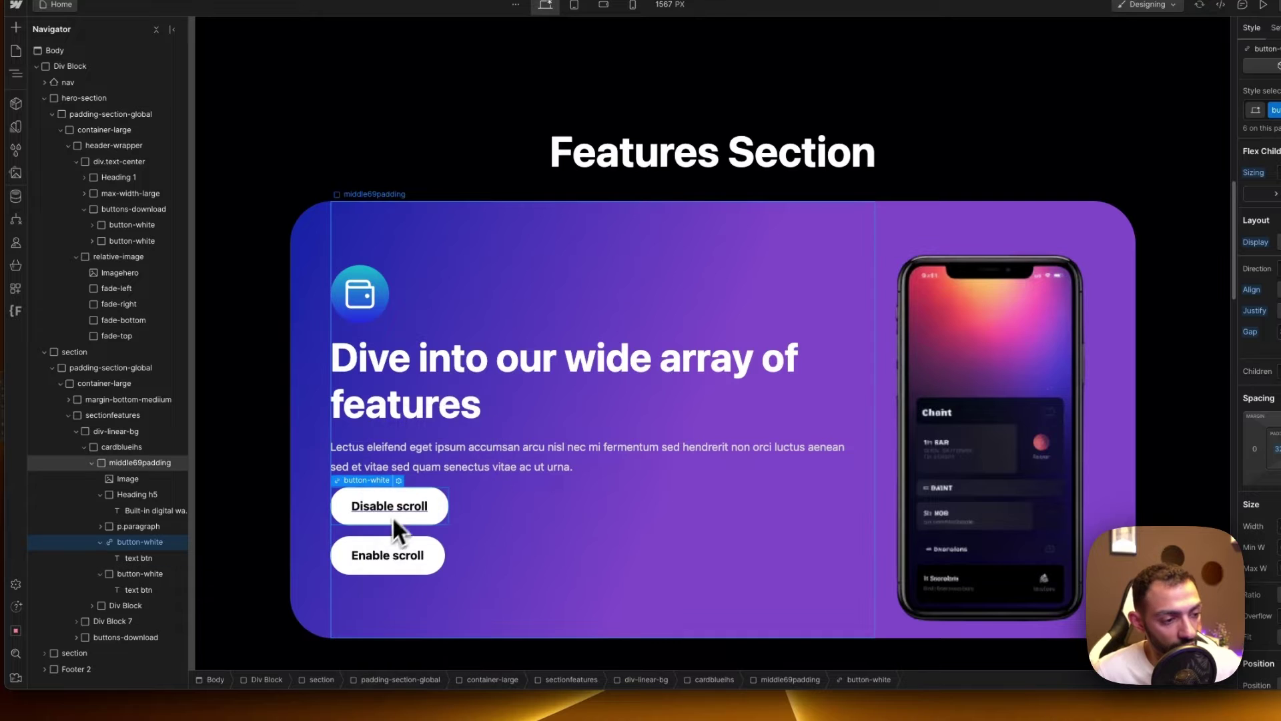
right_click(354, 539)
- Convert Enable scroll to a link block and search Google for Finsweet's Disable Scrolling page
left_click(403, 476)
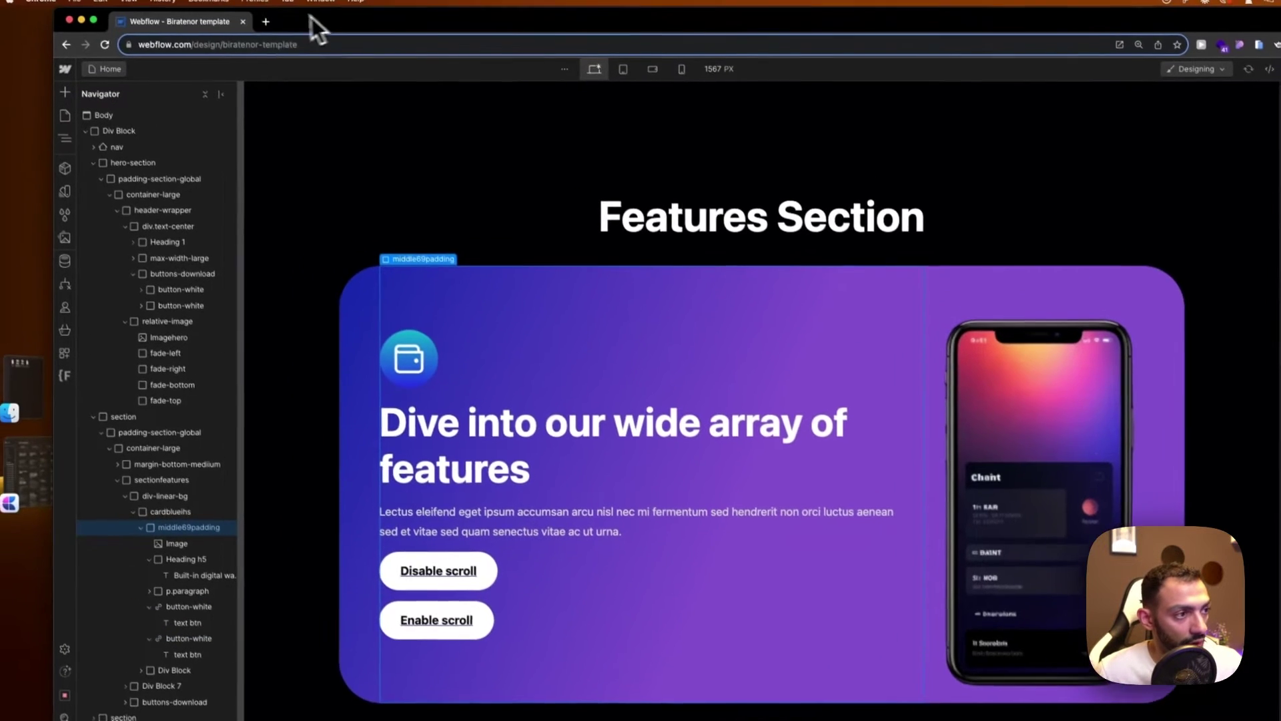
left_click(312, 24)
type("finsweet")
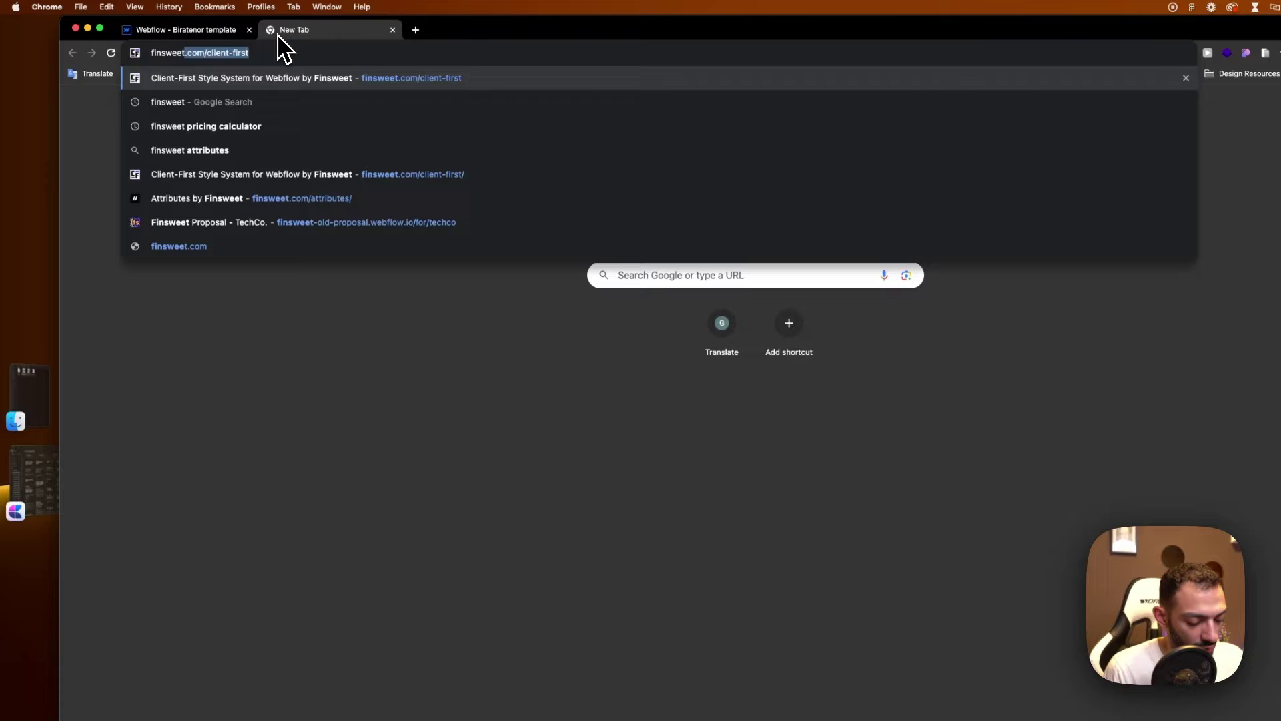
type(" scroll")
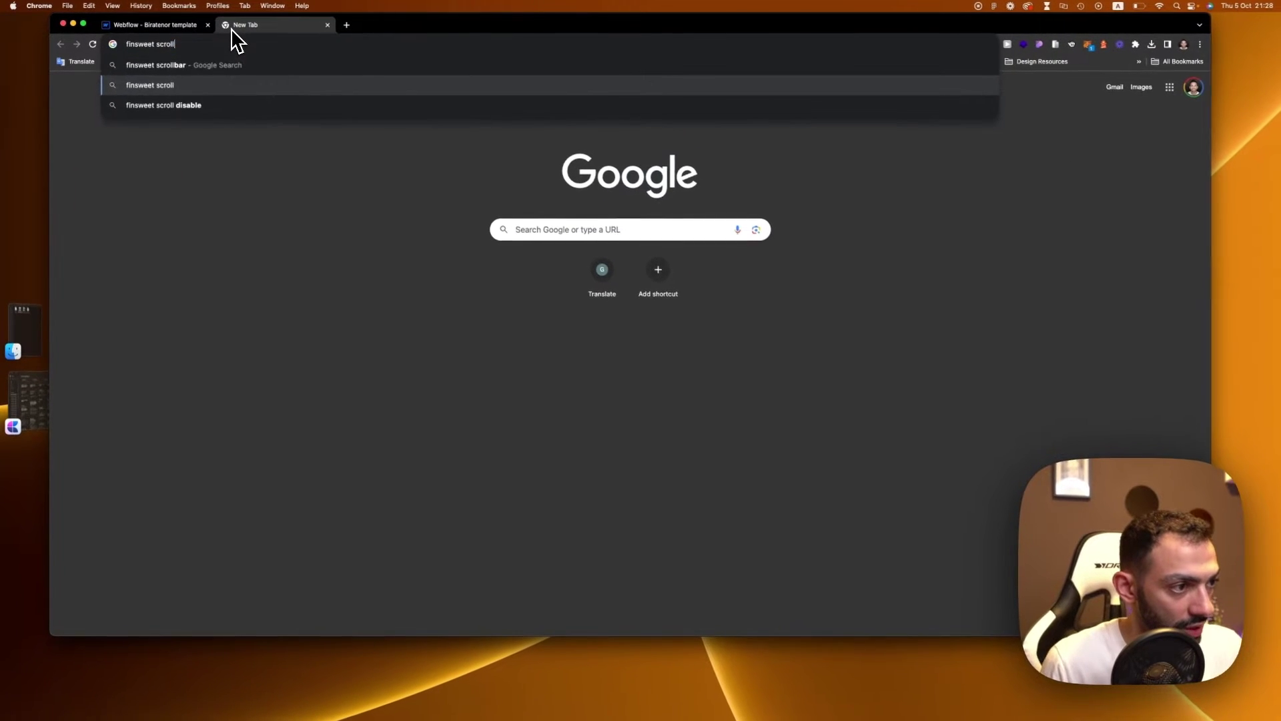
key("Down")
key("Return")
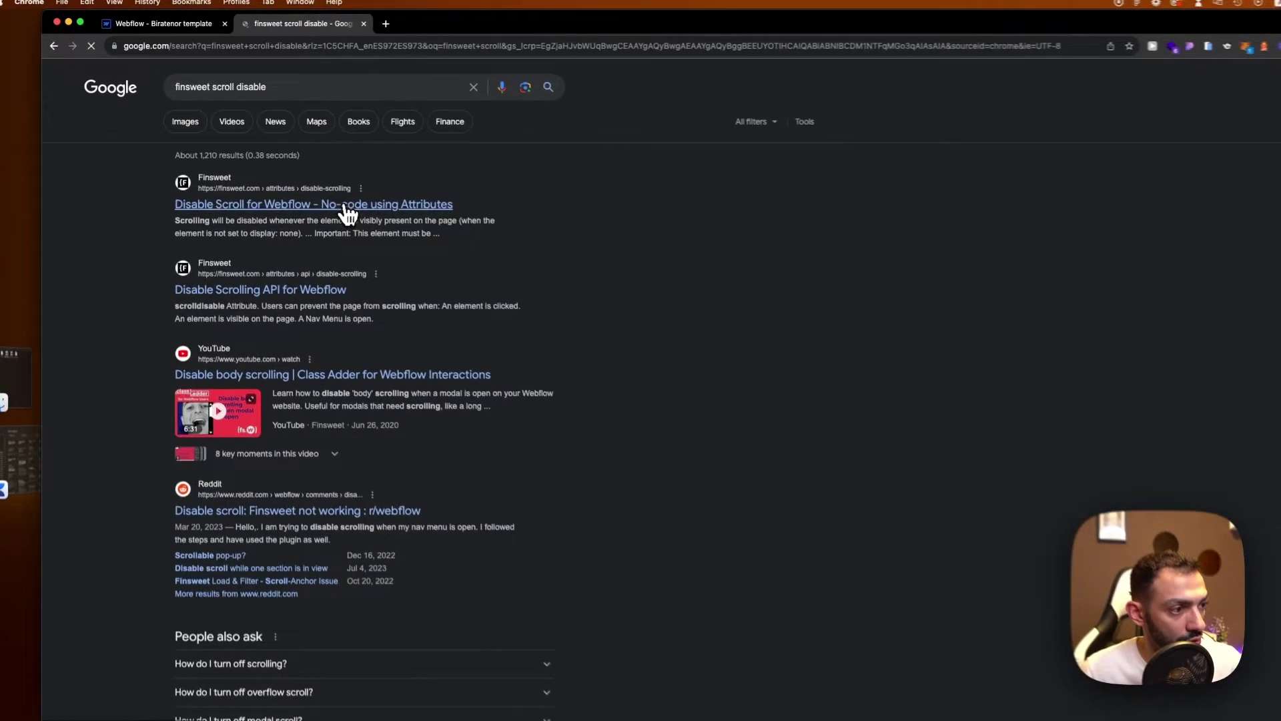
left_click(347, 211)
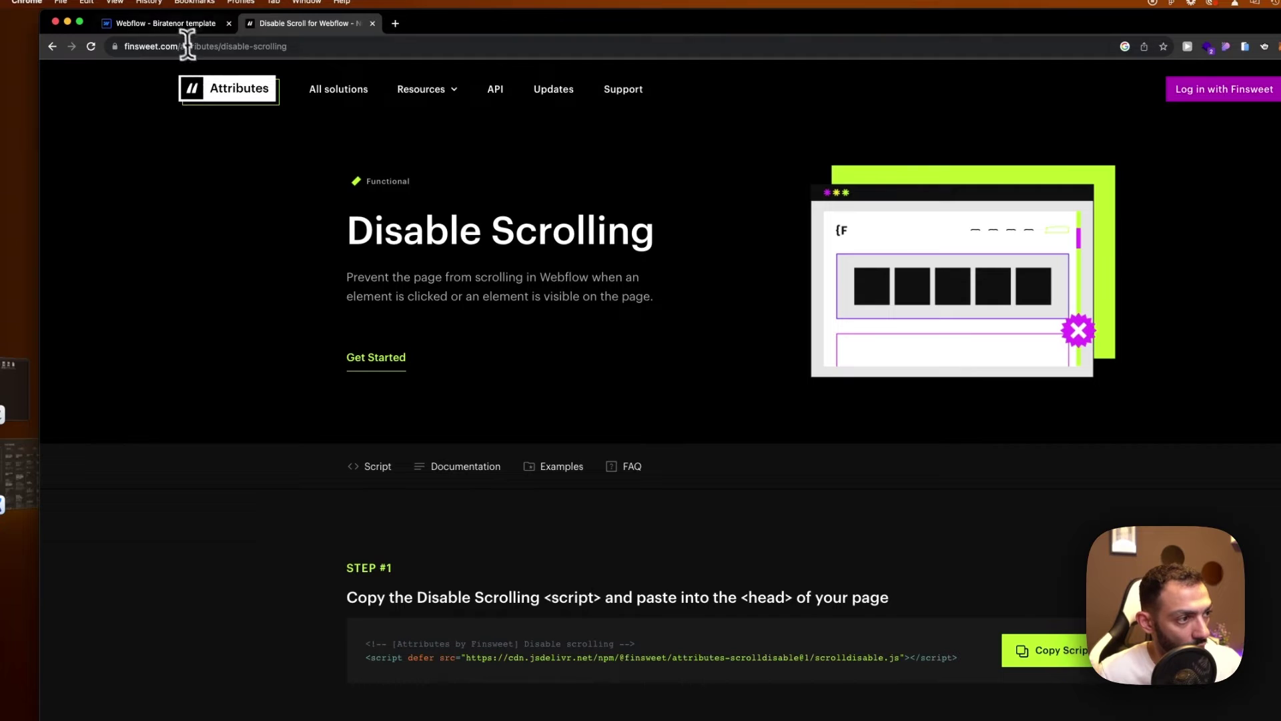
- Copy the Disable Scrolling script from the page's Documentation section
left_click(188, 44)
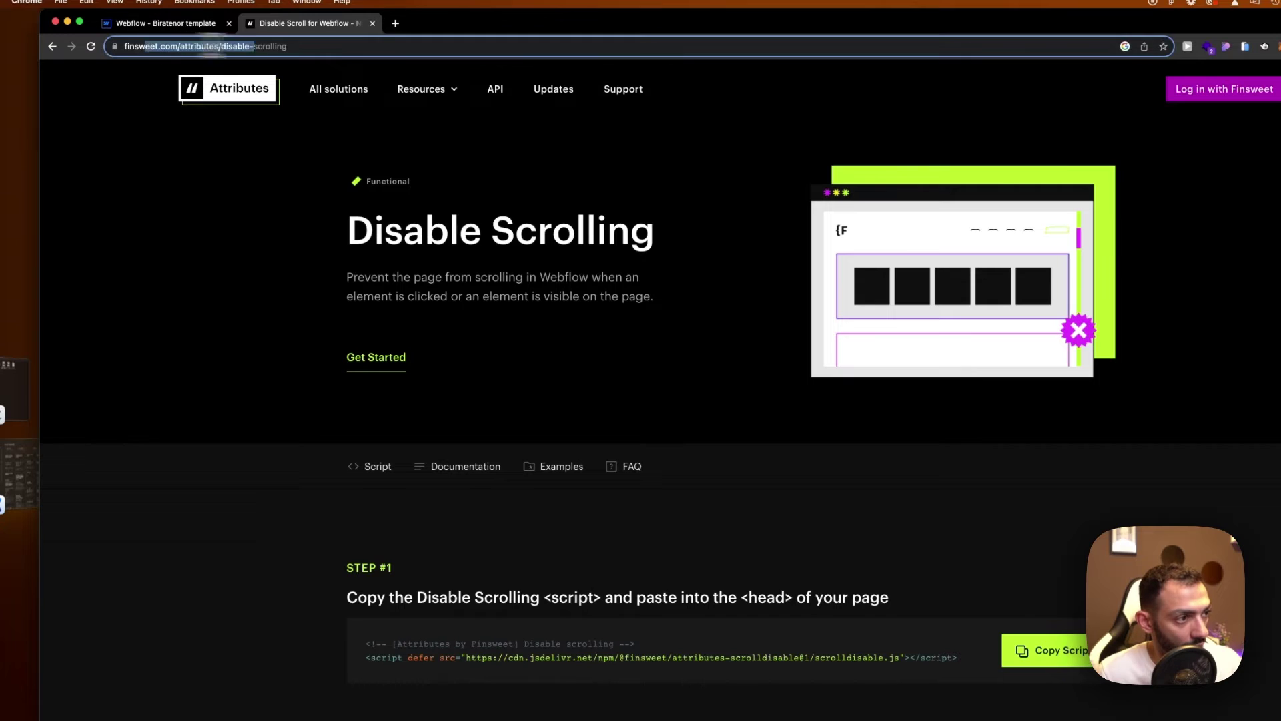
left_click(214, 246)
left_click_drag(192, 46, 239, 48)
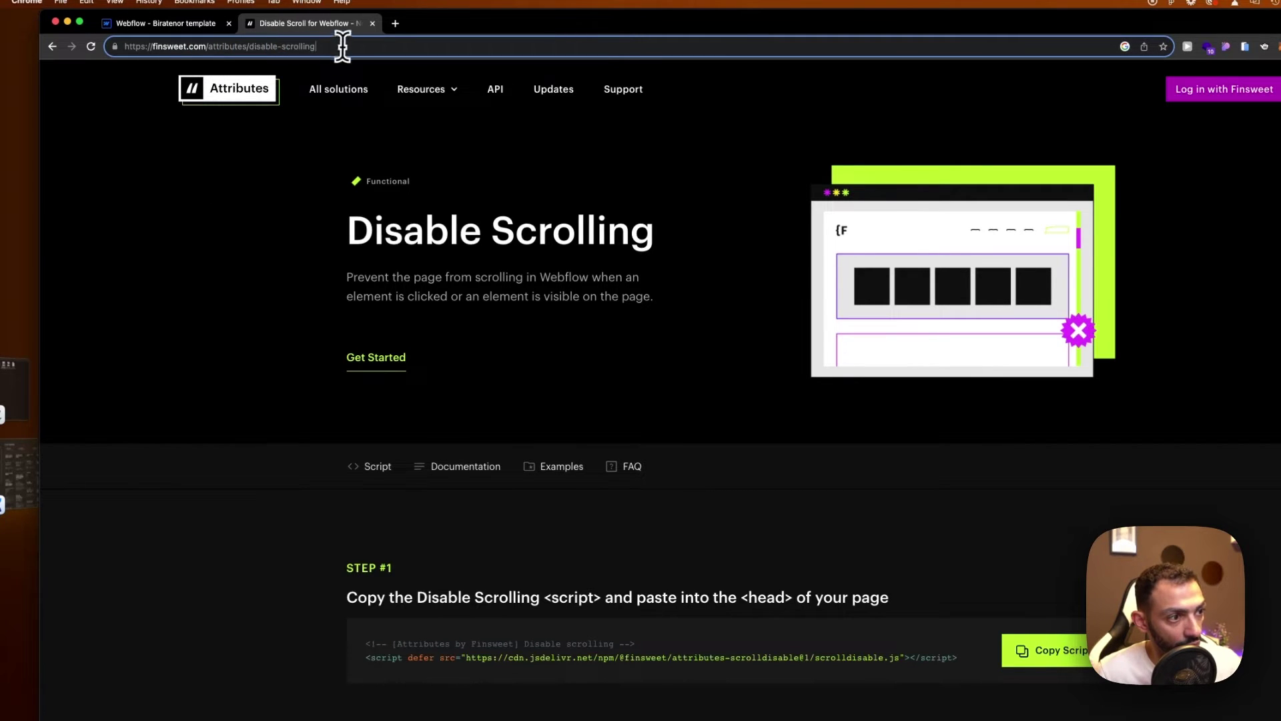
left_click(270, 157)
scroll(423, 429, "down", 6)
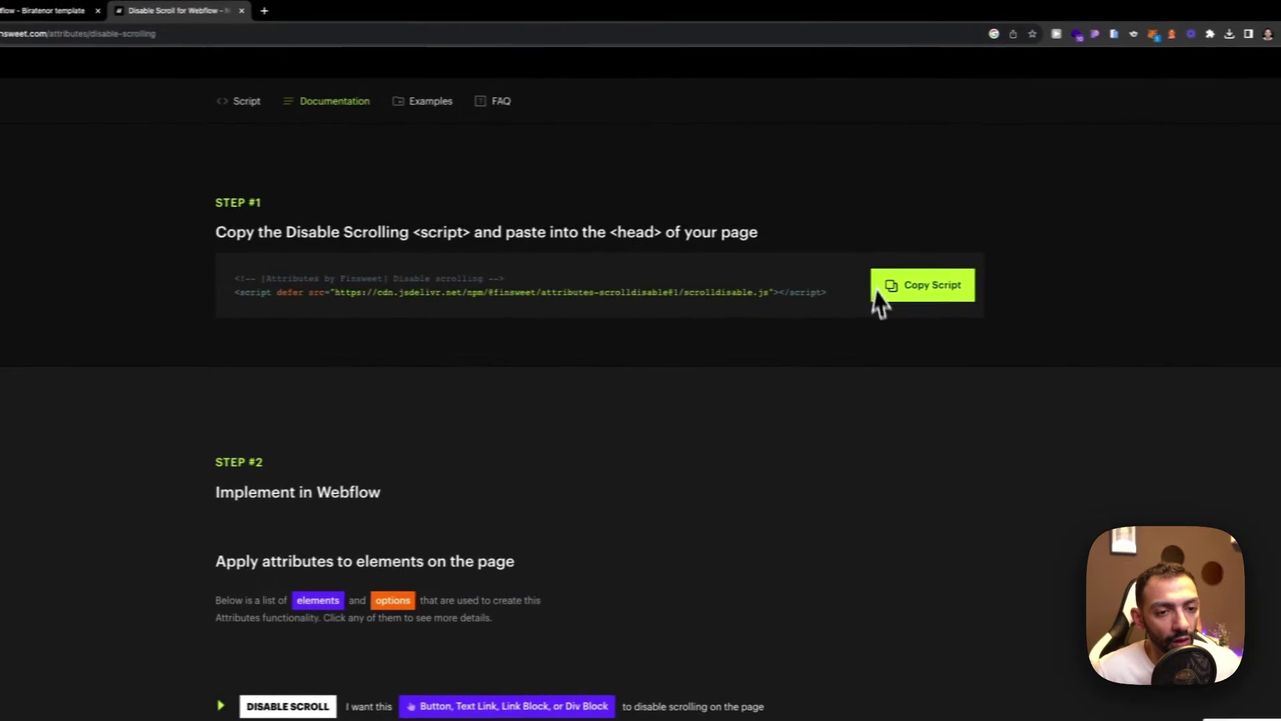
left_click(883, 294)
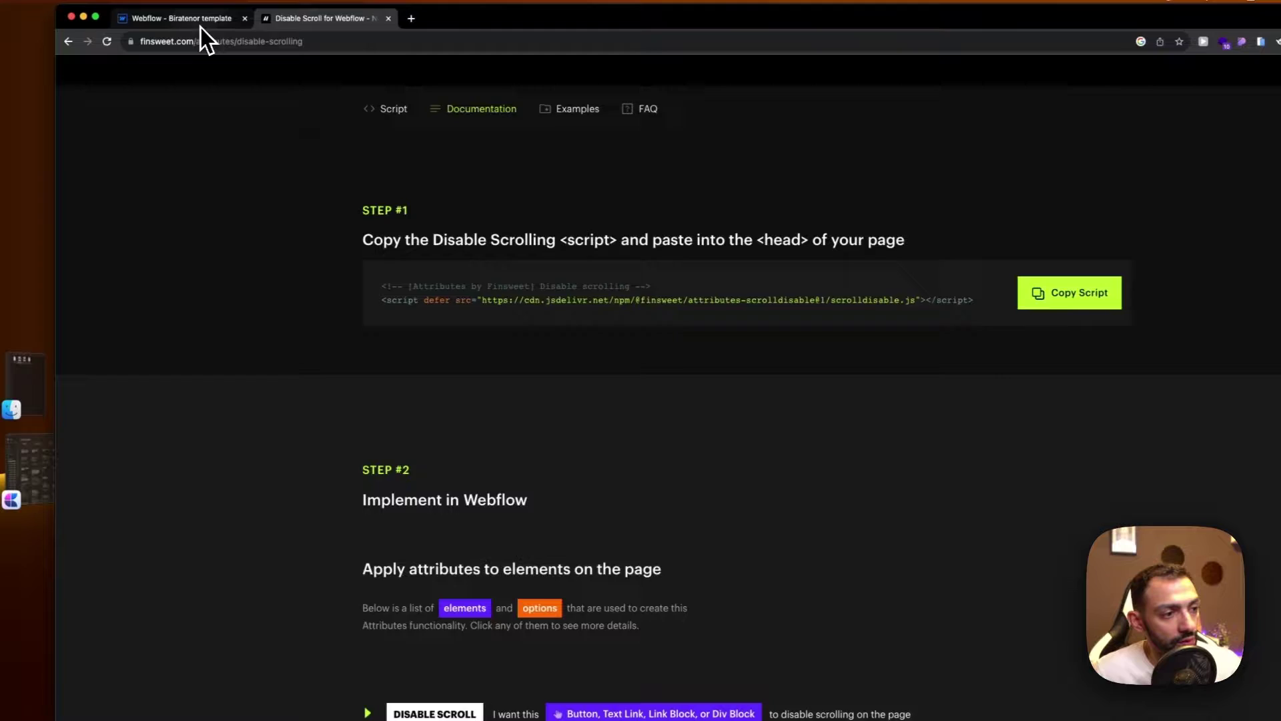
- Paste the script into the Home page's Before </body> tag custom code
left_click(201, 26)
left_click(71, 115)
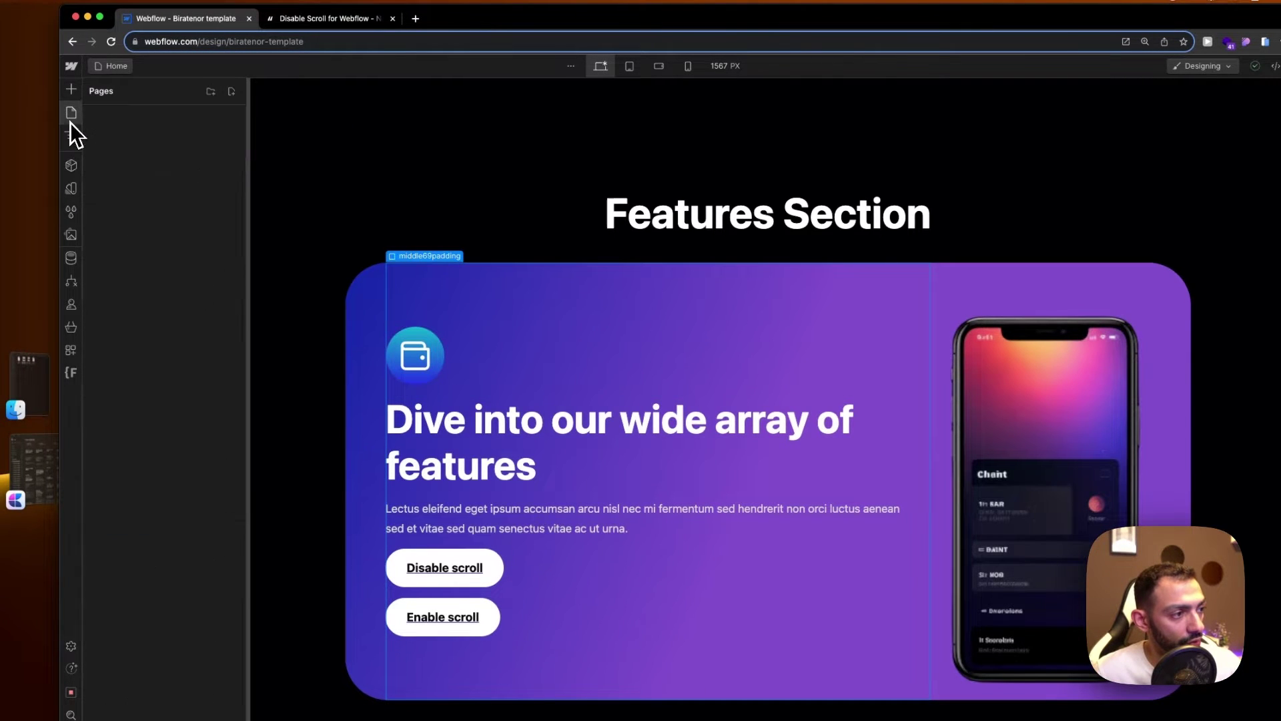
left_click(233, 165)
scroll(446, 454, "down", 15)
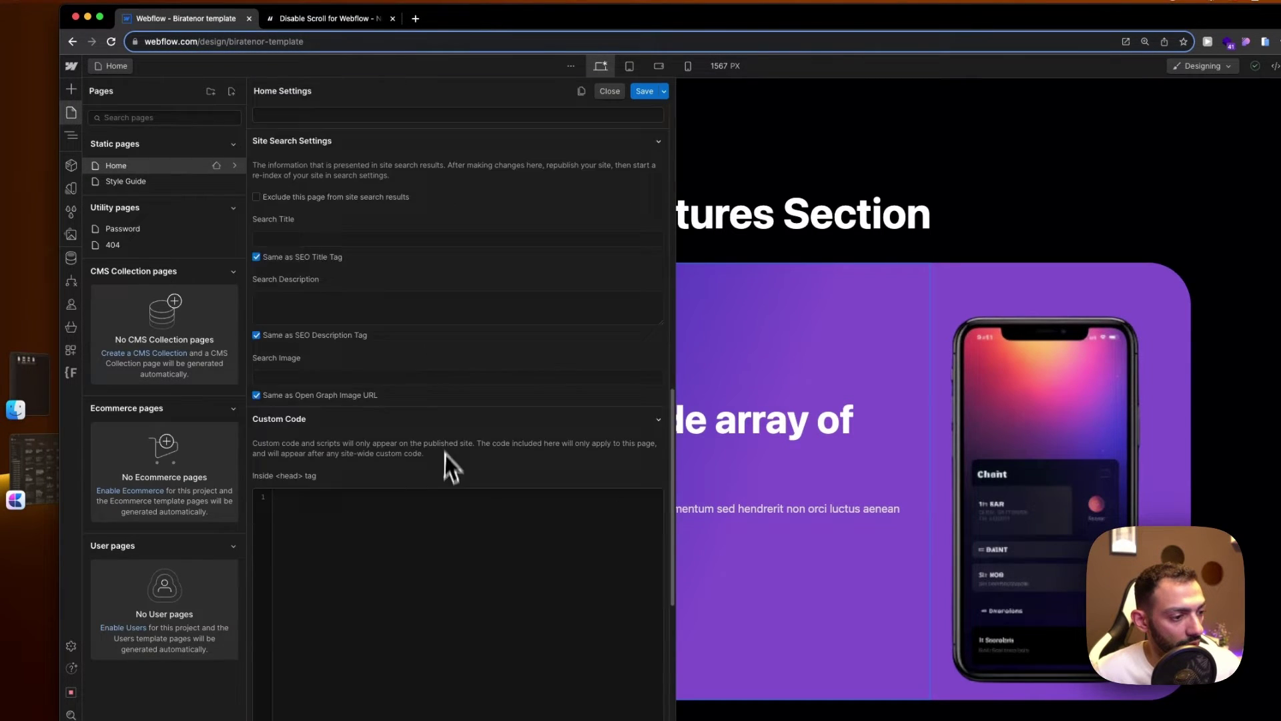
left_click(431, 532)
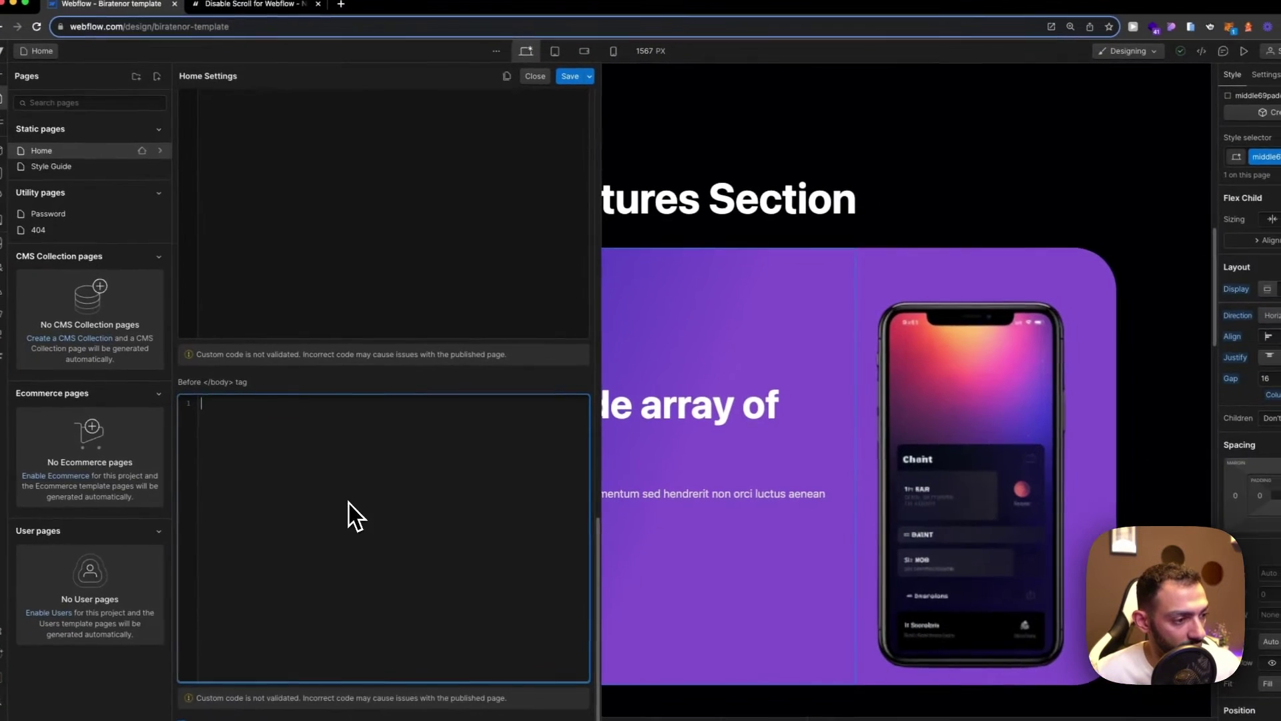
key("super+v")
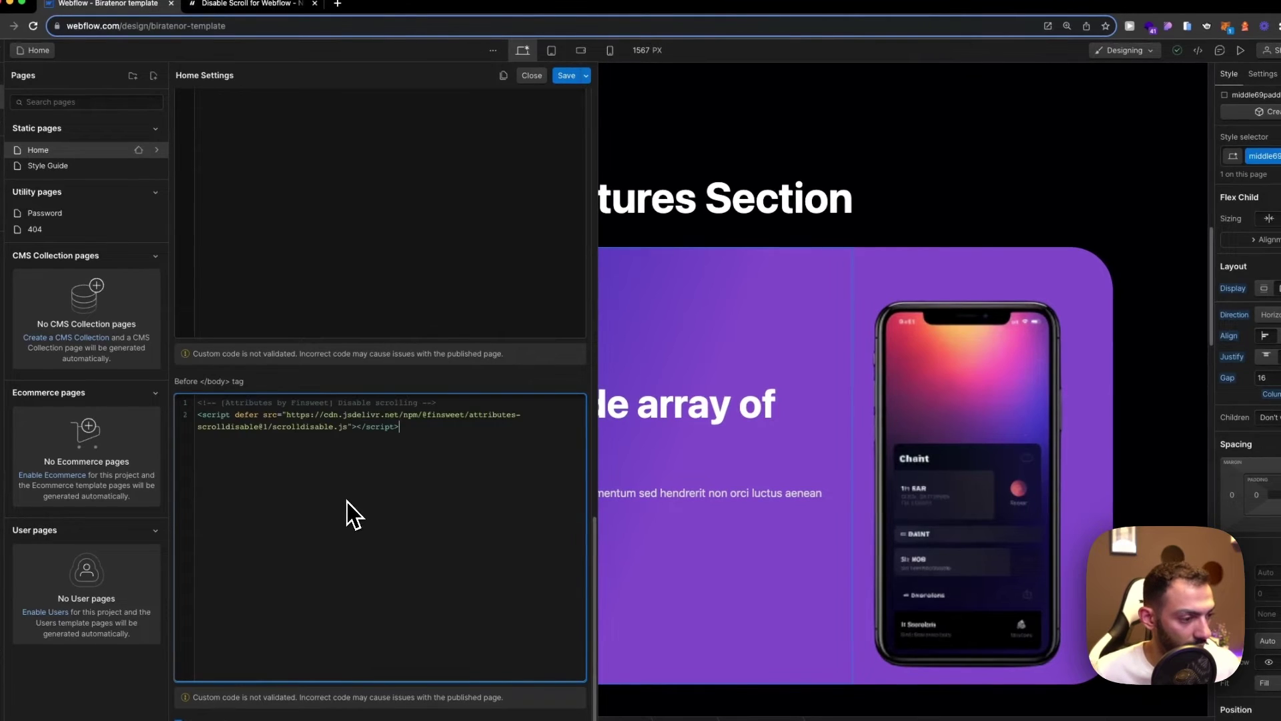
- Save the custom code and copy the DISABLE SCROLL attribute name fs-scrolldisable-element from the docs
left_click(556, 77)
key("ctrl+Tab")
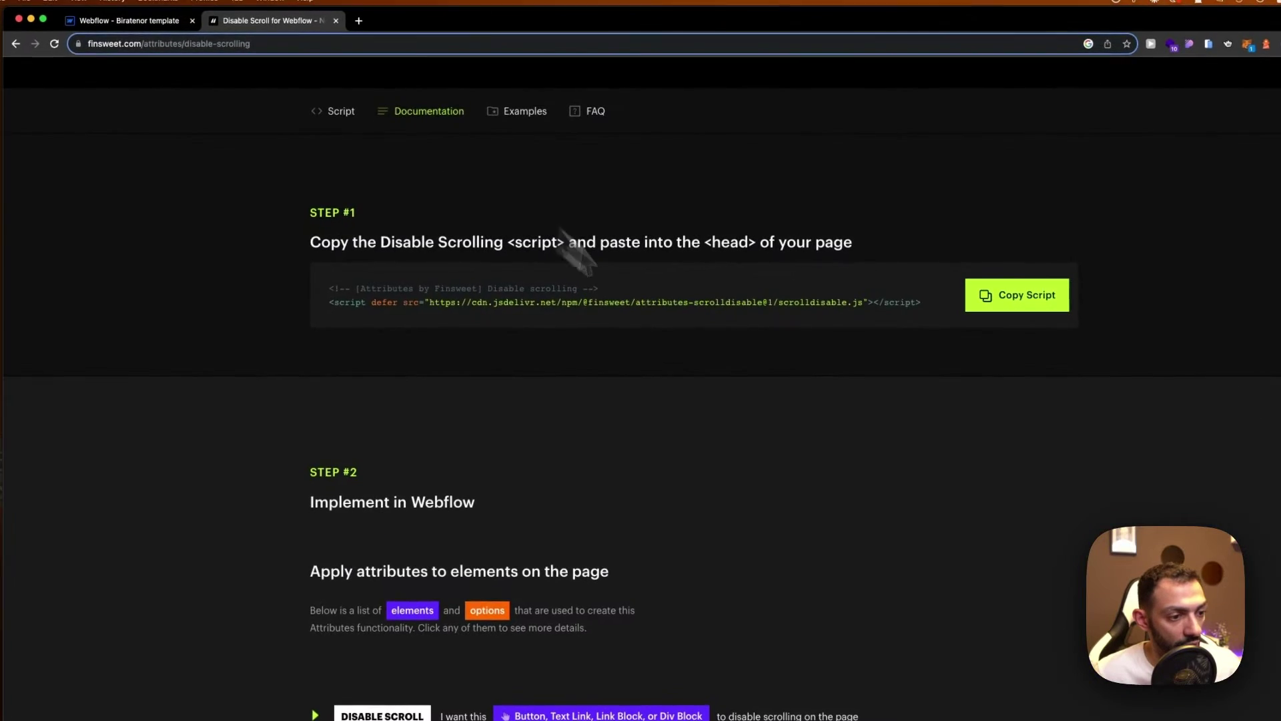
scroll(734, 400, "down", 6)
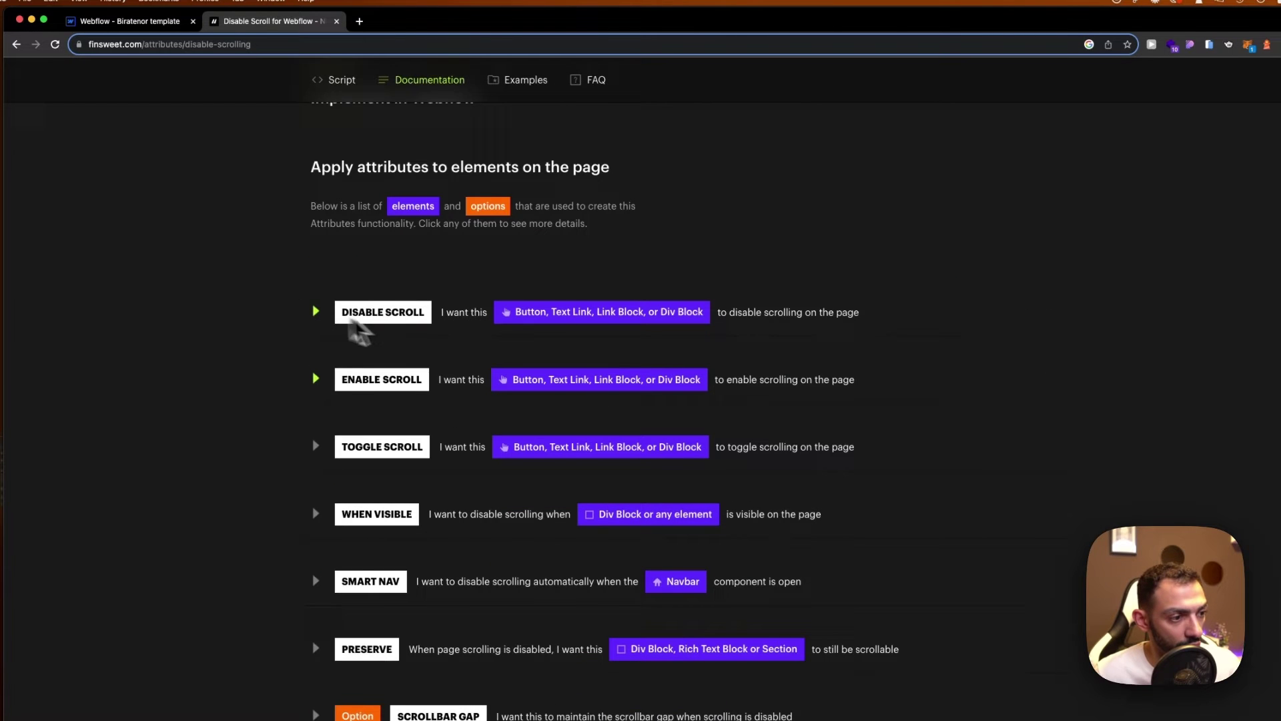
left_click(425, 329)
scroll(594, 401, "down", 2)
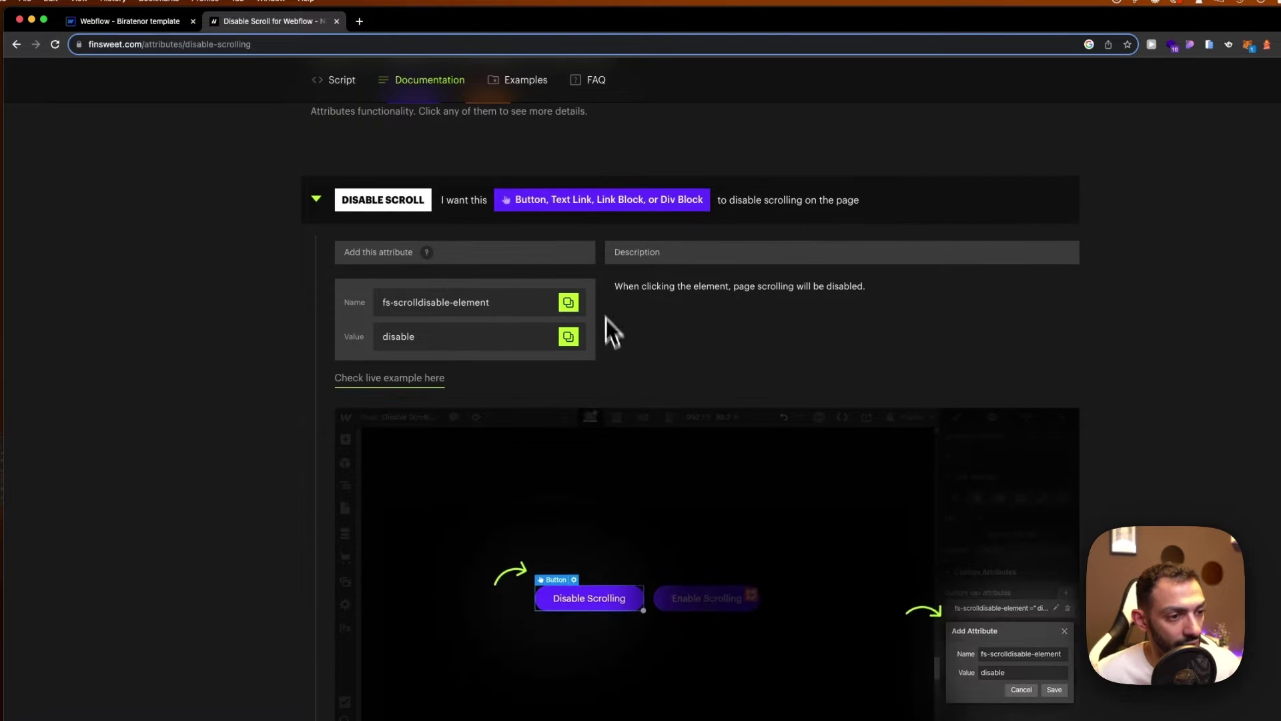
left_click(443, 306)
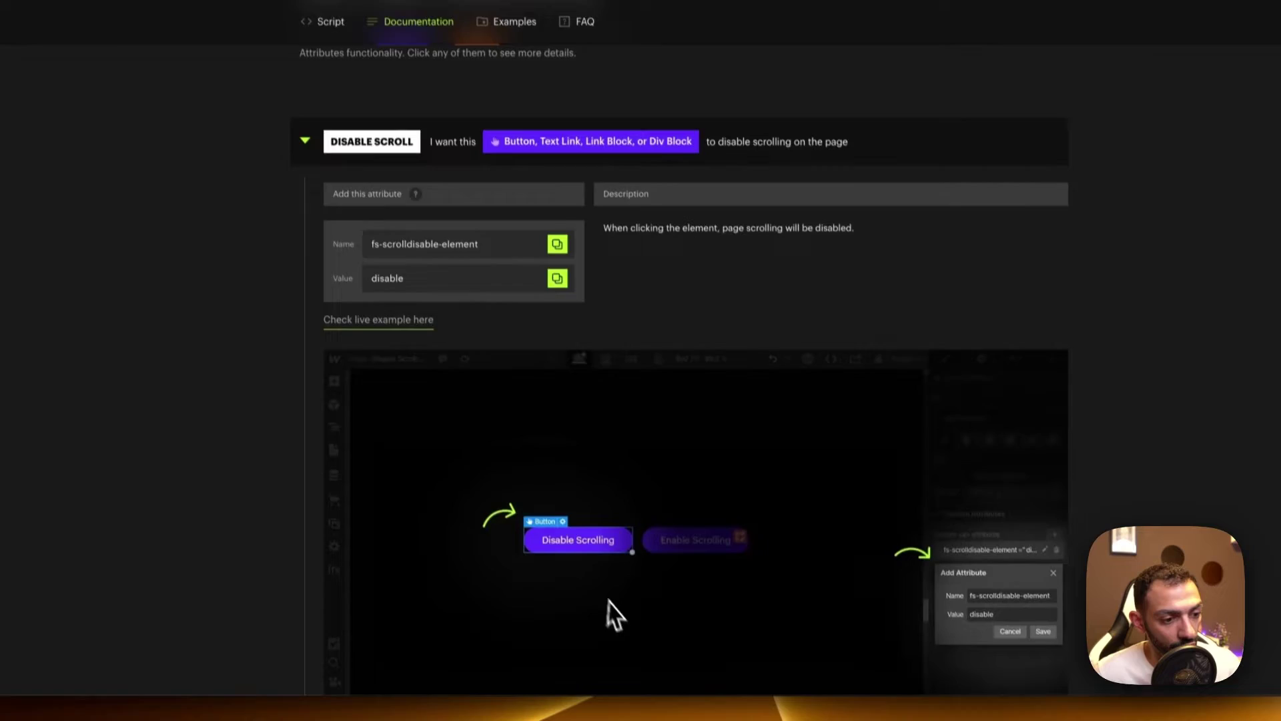
scroll(601, 580, "down", 2)
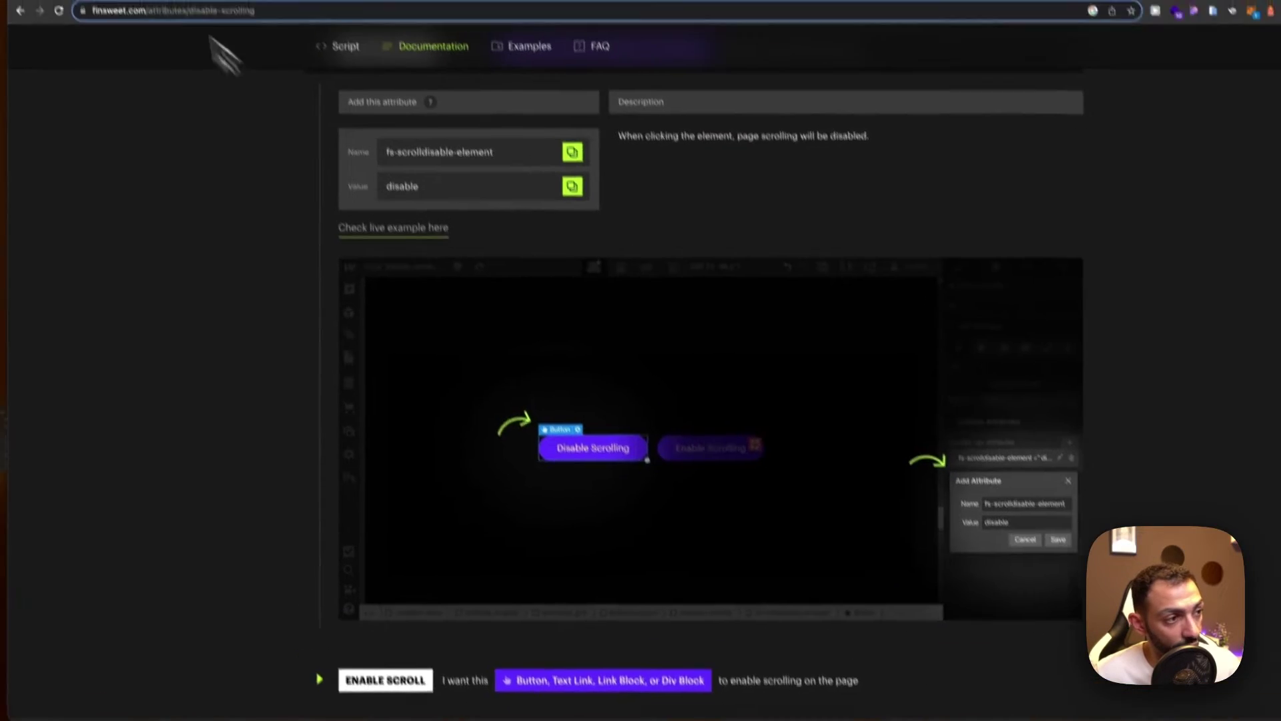
left_click(166, 20)
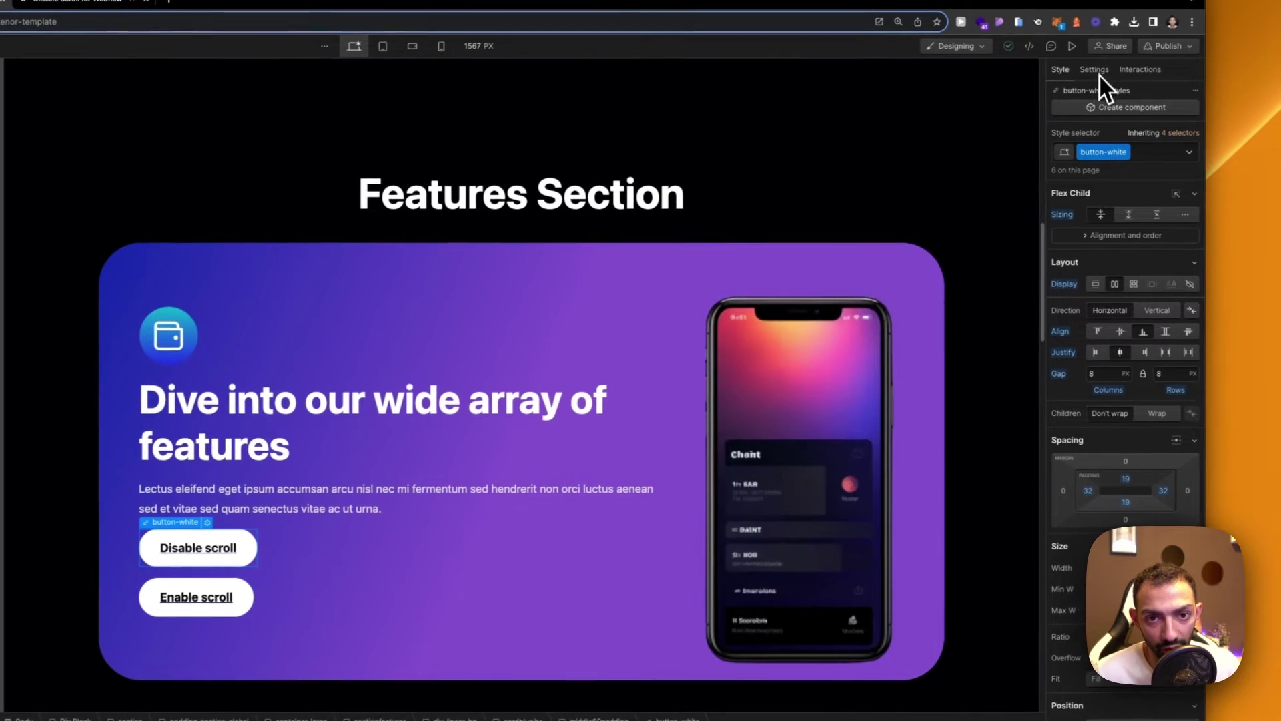
- Give the Disable scroll button the fs-scrolldisable-element custom attribute, checking its value in the Finsweet docs
left_click(1098, 72)
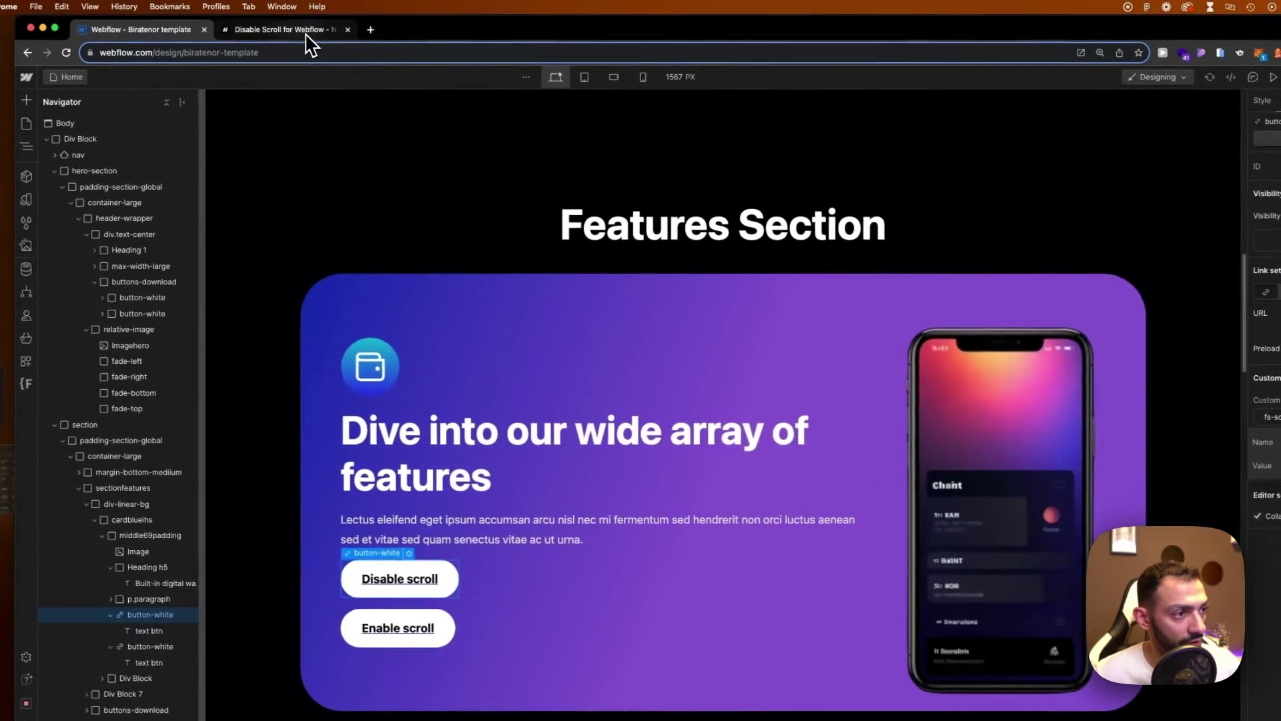
left_click(80, 1)
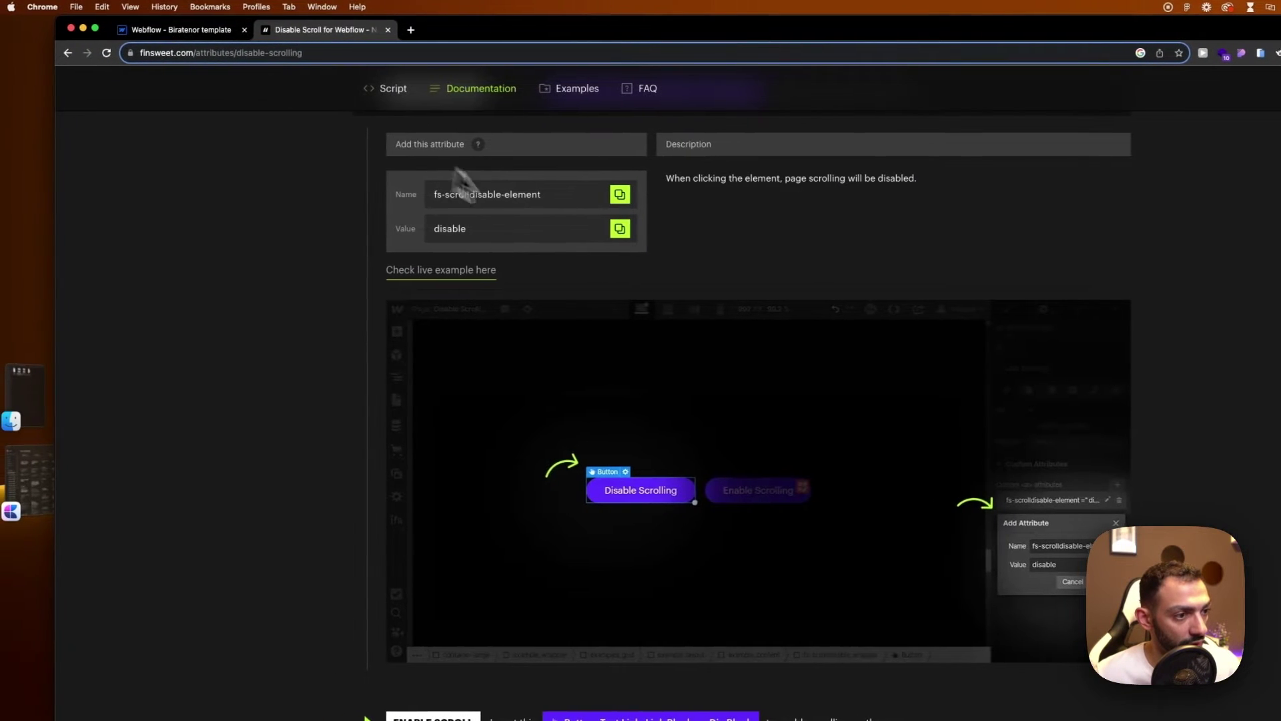
left_click(187, 30)
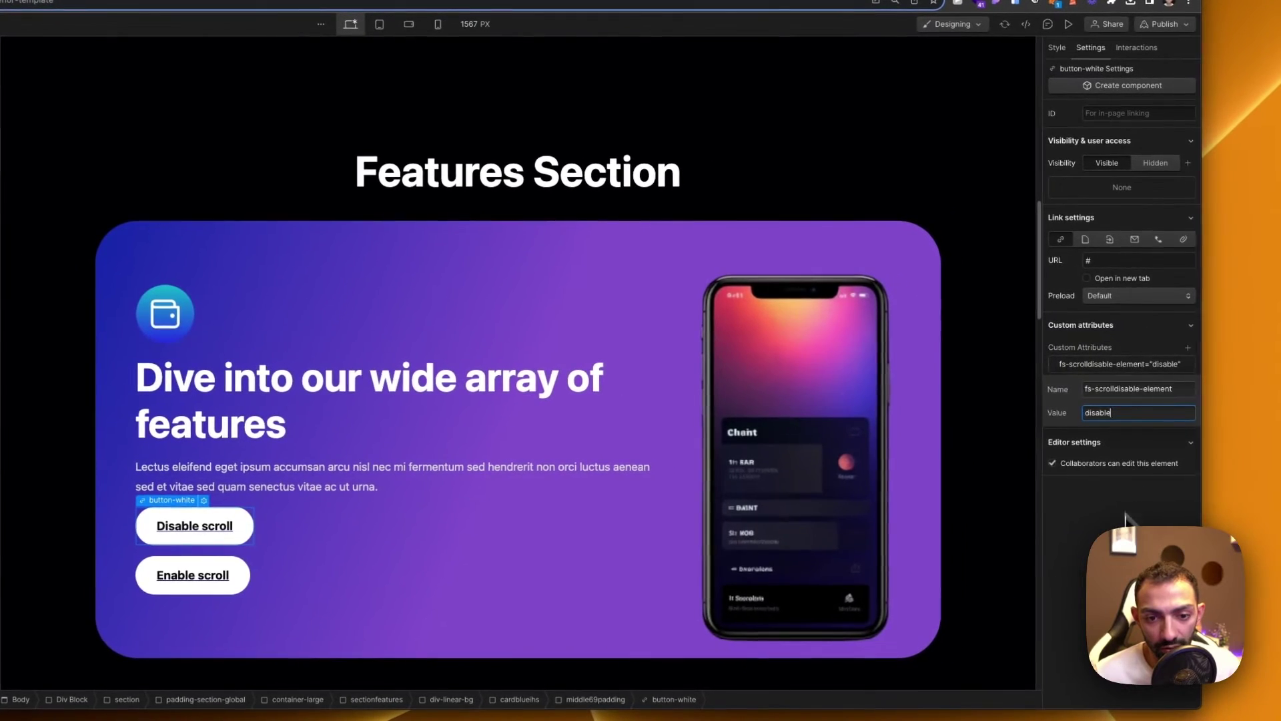
left_click(801, 300)
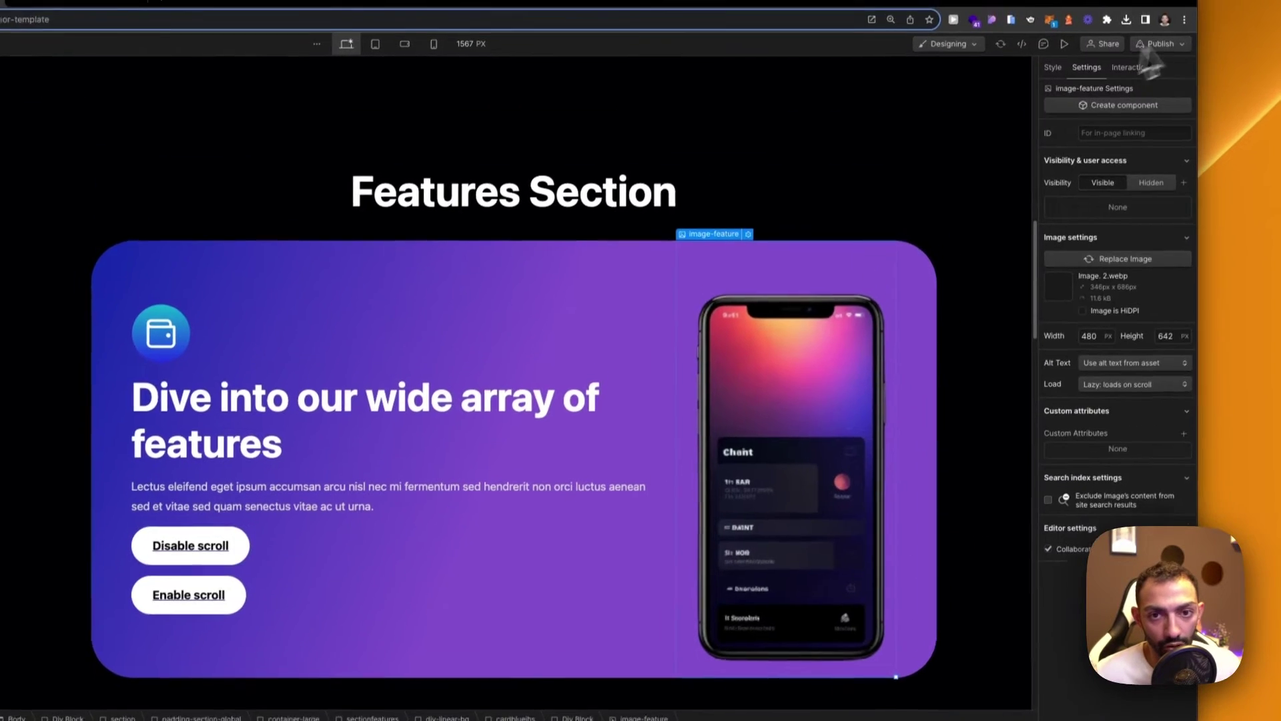
left_click(1165, 24)
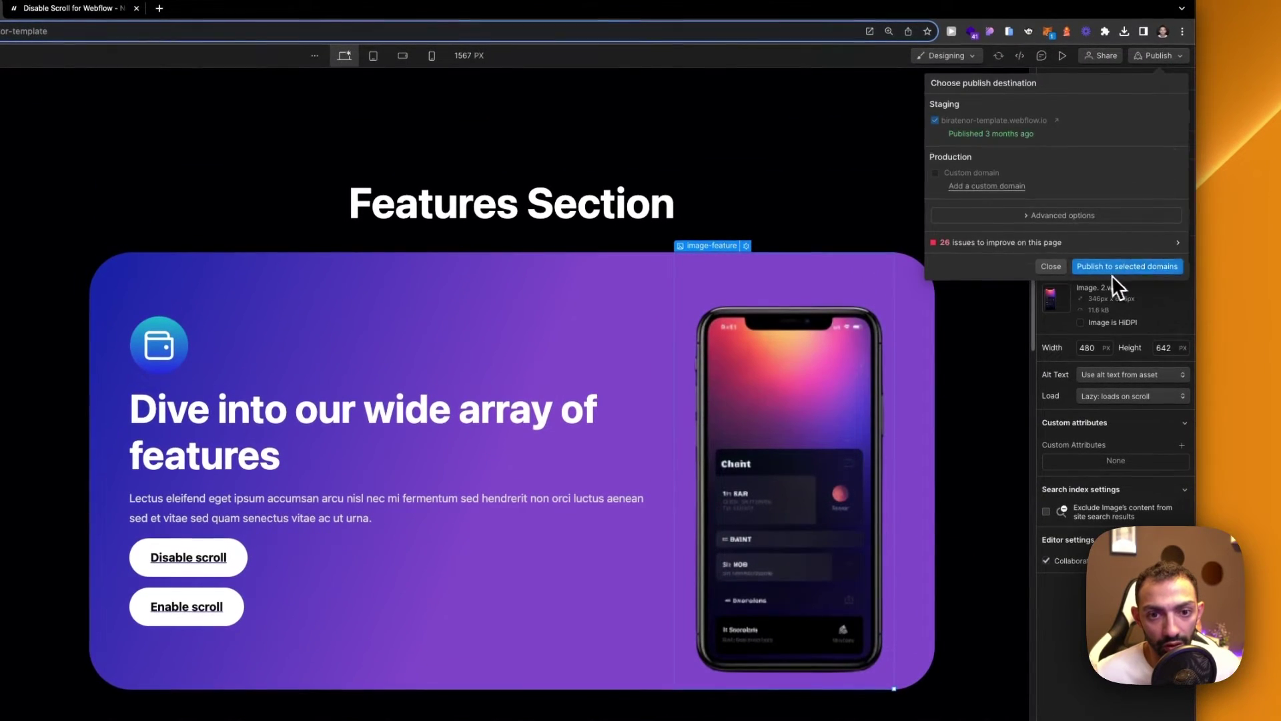
- Publish to staging and open the live biratenor-template.webflow.io page at its Features Section
left_click(1113, 268)
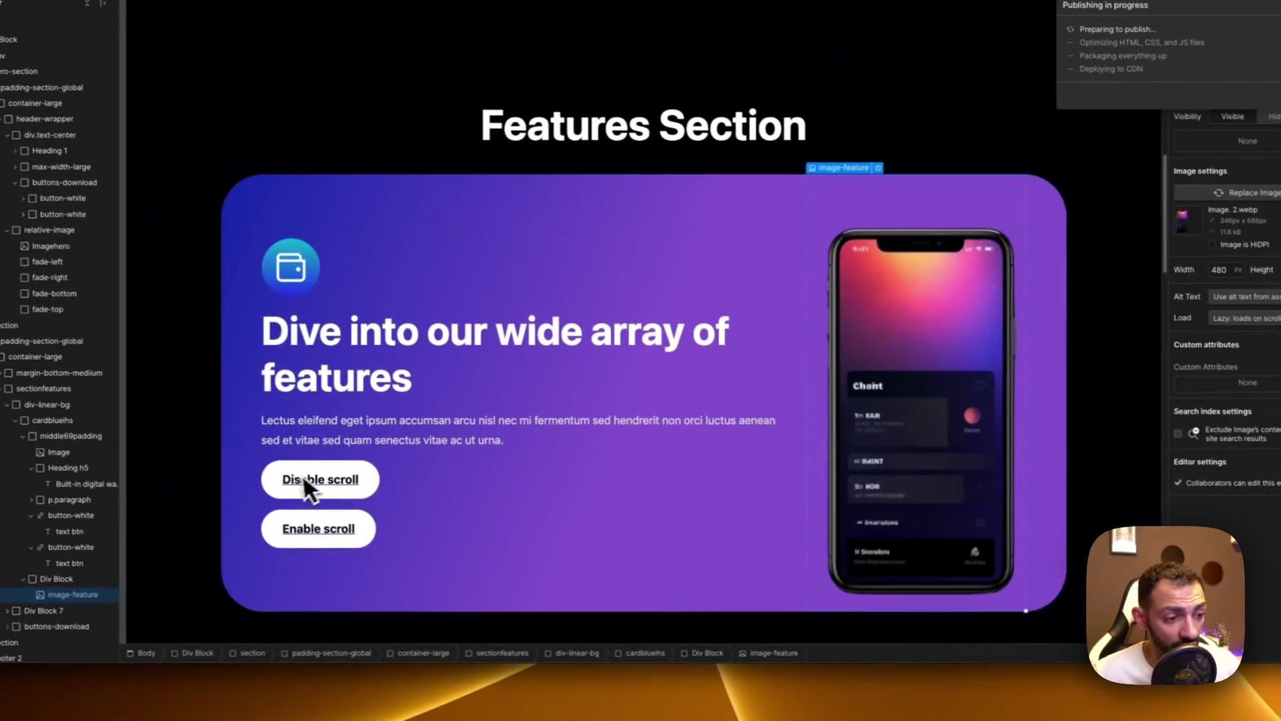
left_click(172, 564)
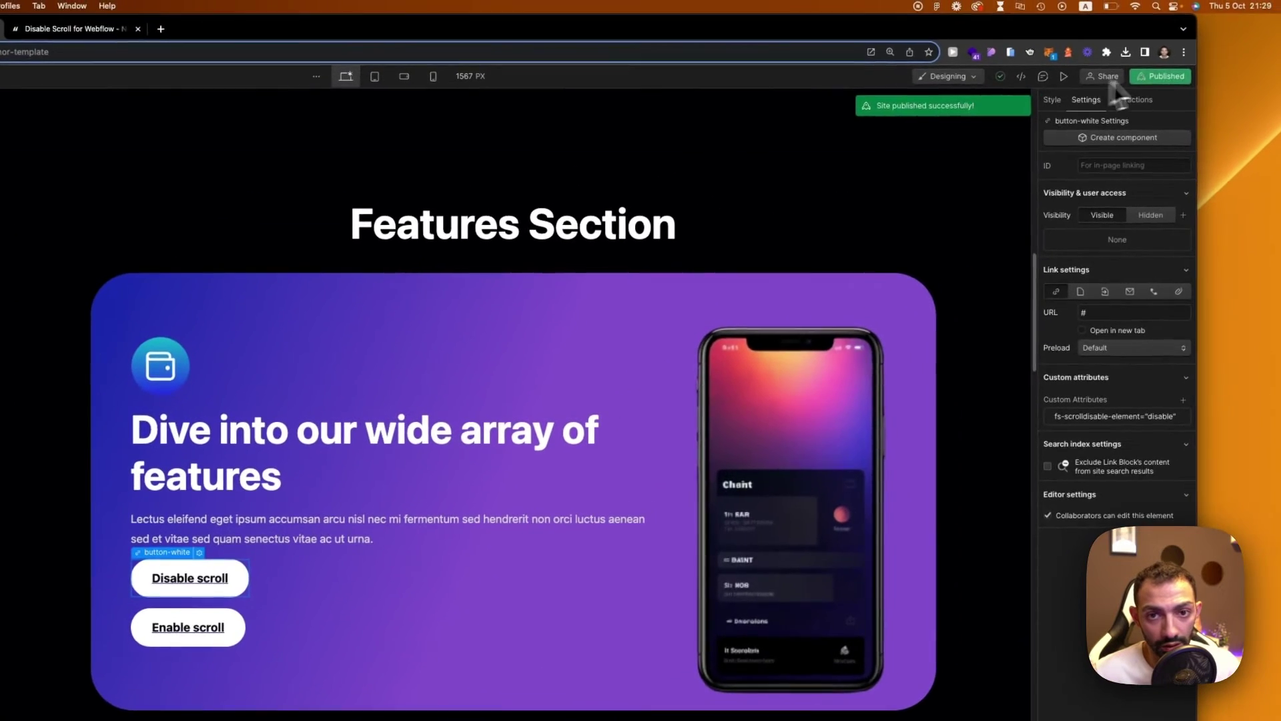
left_click(1161, 76)
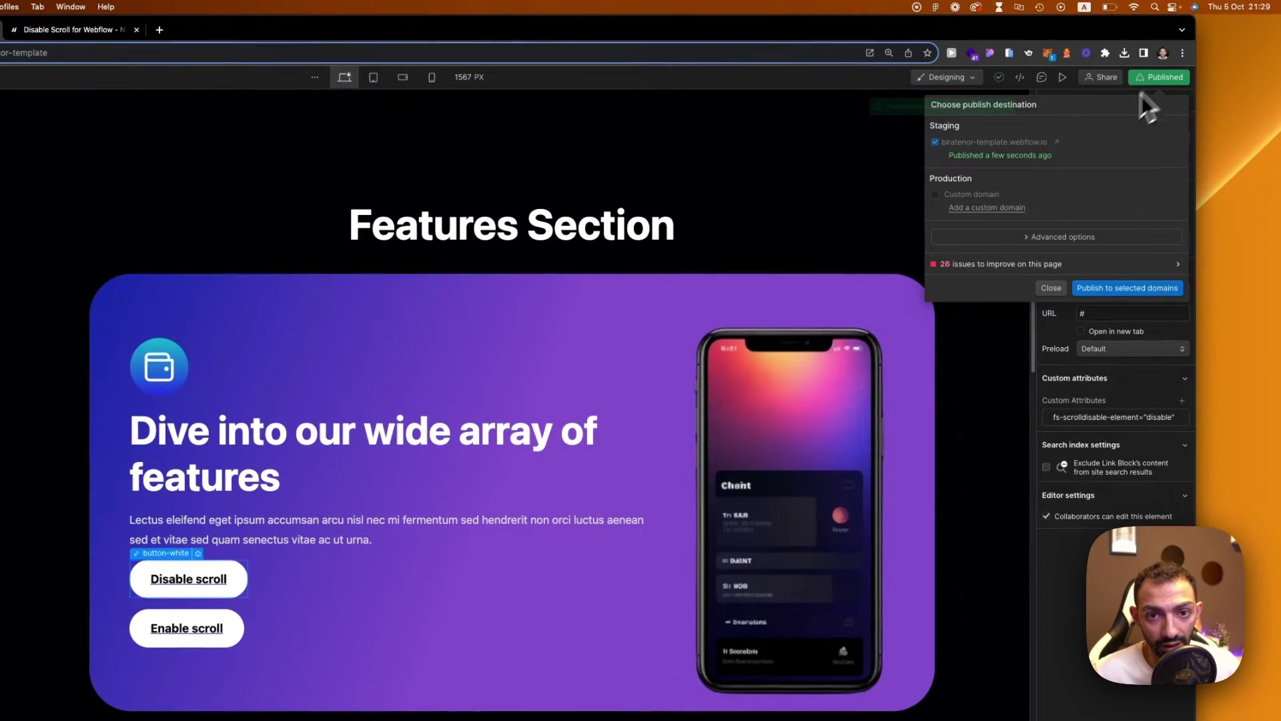
left_click(1056, 141)
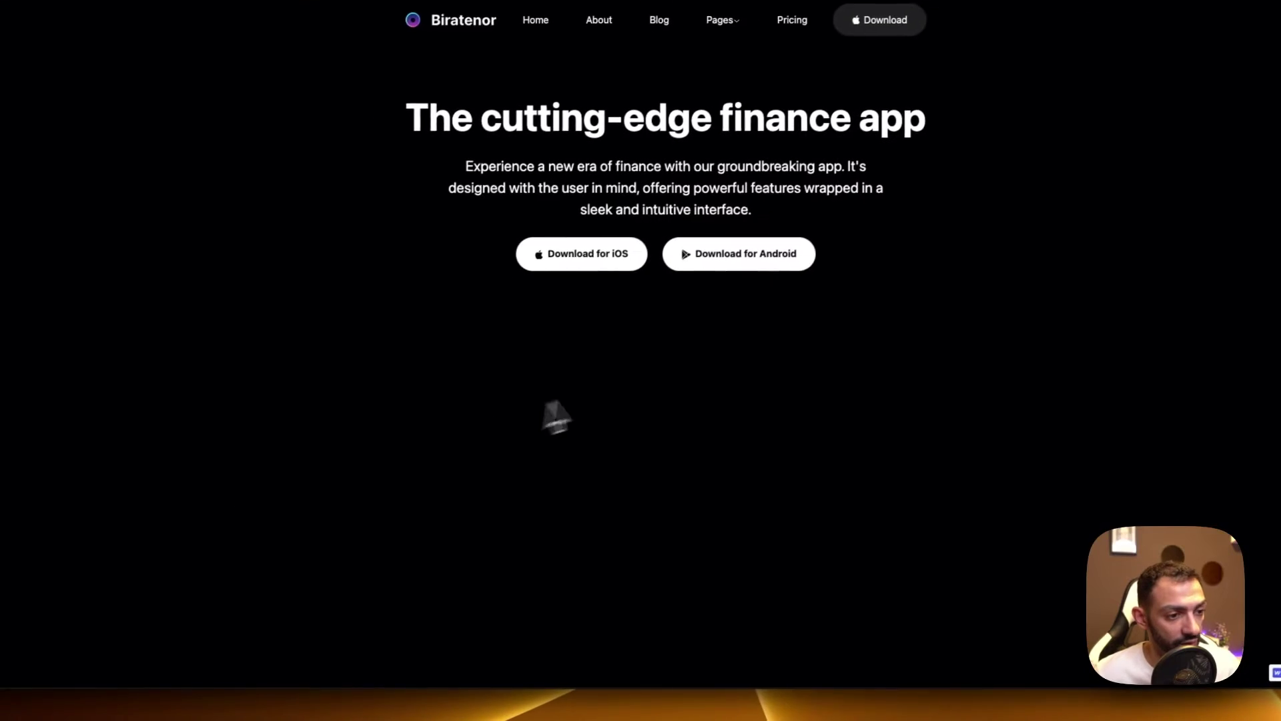
scroll(544, 394, "down", 4)
scroll(537, 374, "down", 8)
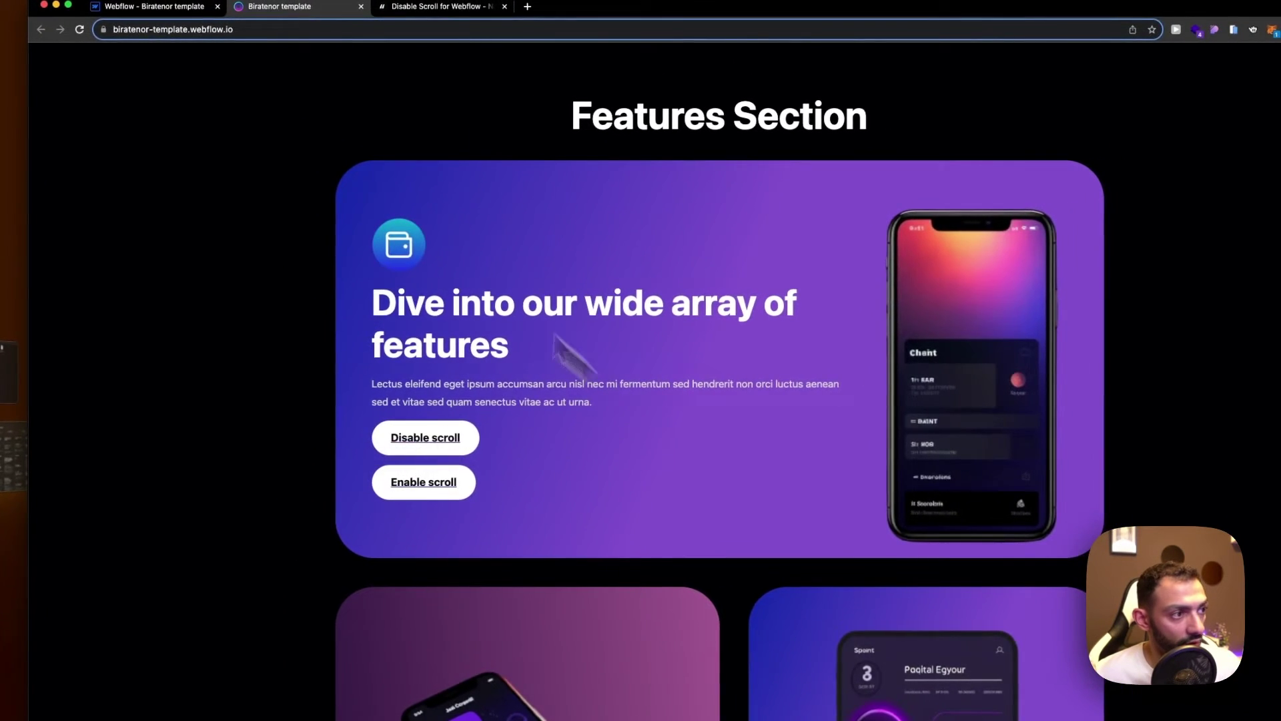
- Copy the enable value from the docs and add fs-scrolldisable-element = enable to the Enable scroll button
left_click(153, 6)
left_click(467, 481)
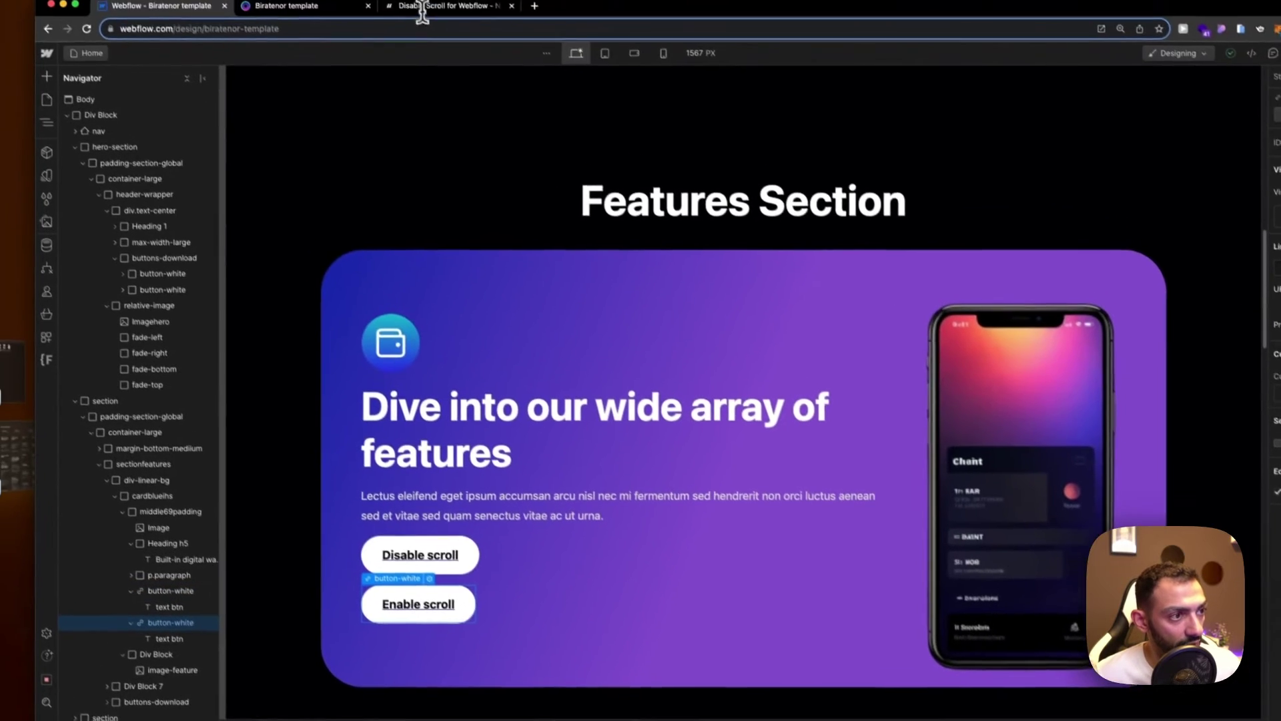
left_click(443, 12)
scroll(449, 486, "down", 6)
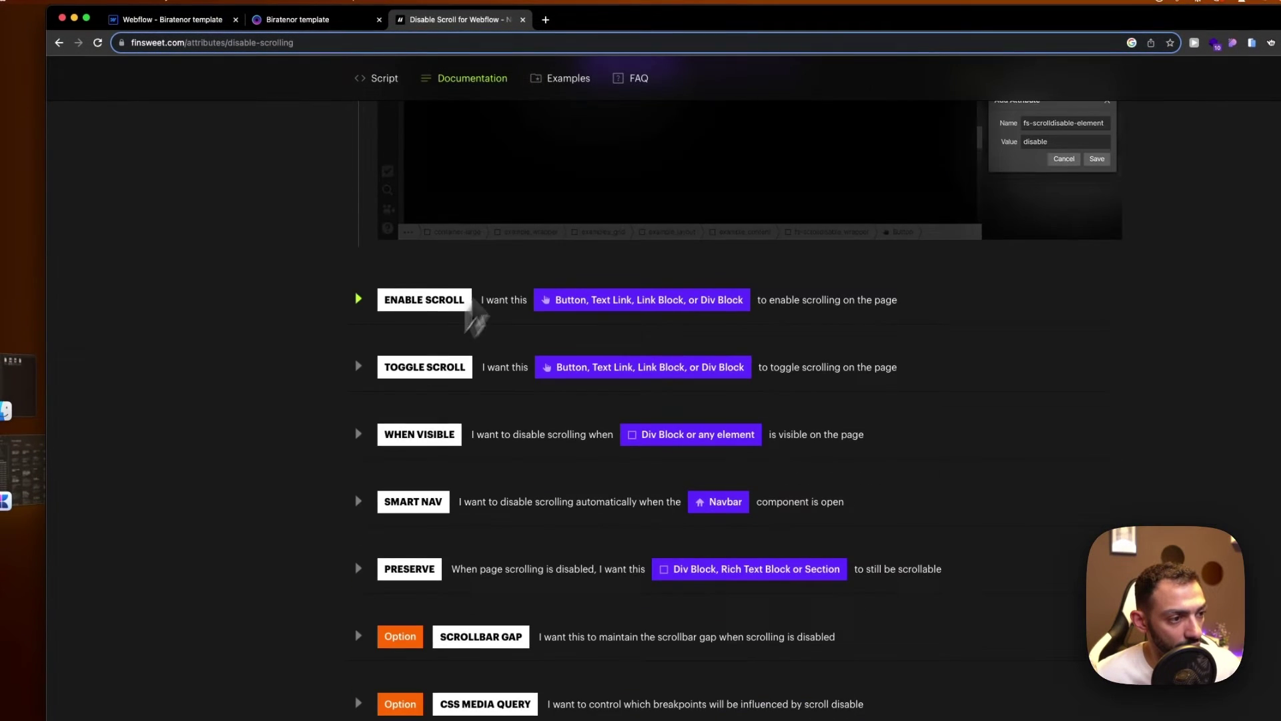
left_click(467, 302)
left_click(611, 436)
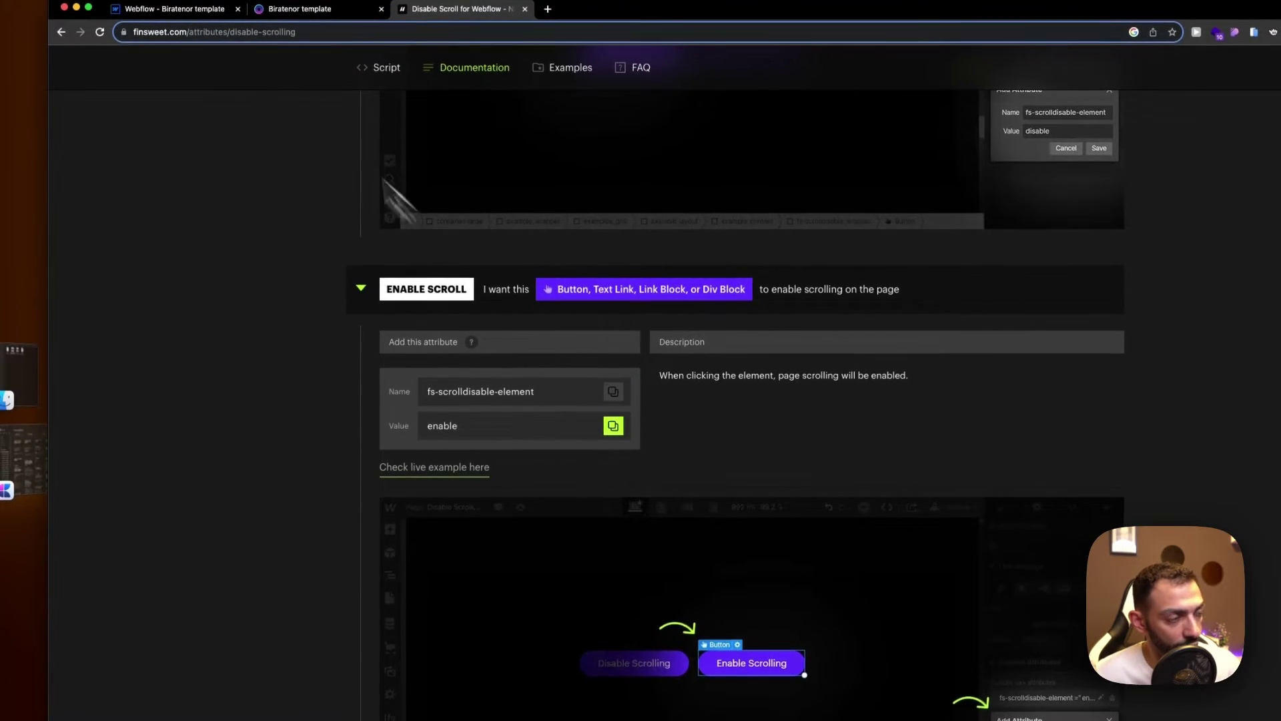
left_click(172, 9)
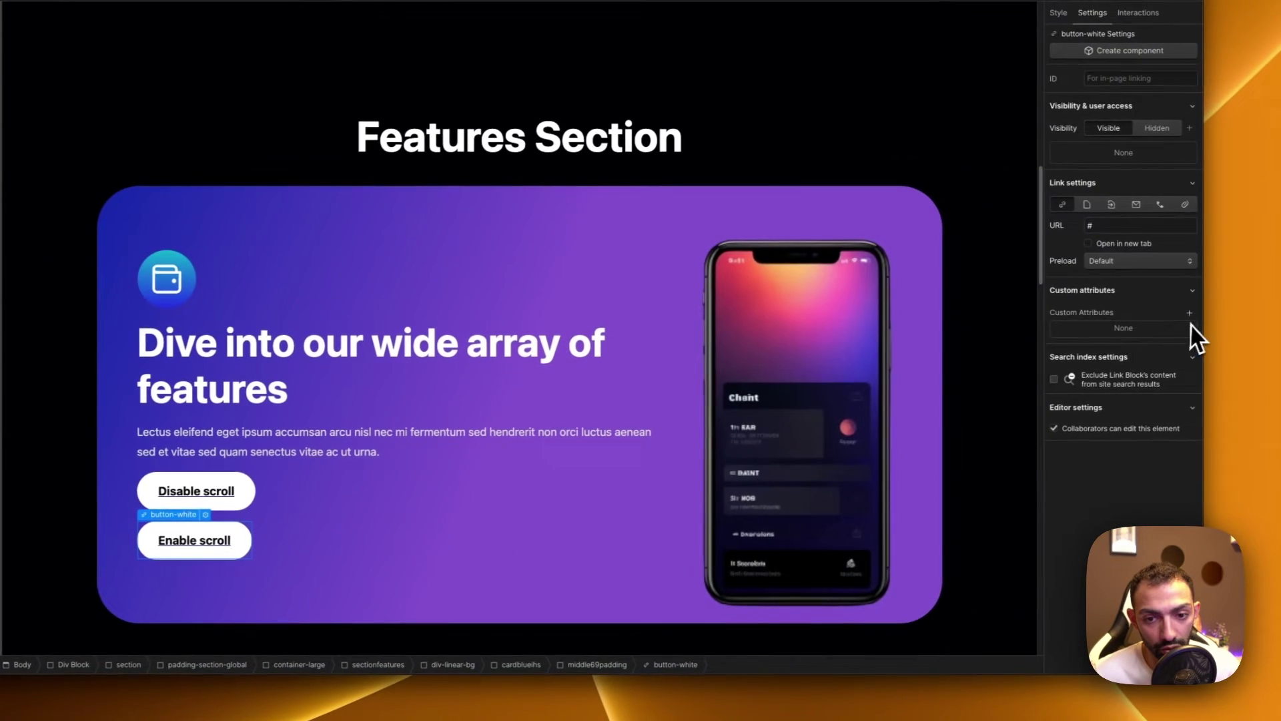
left_click(1190, 312)
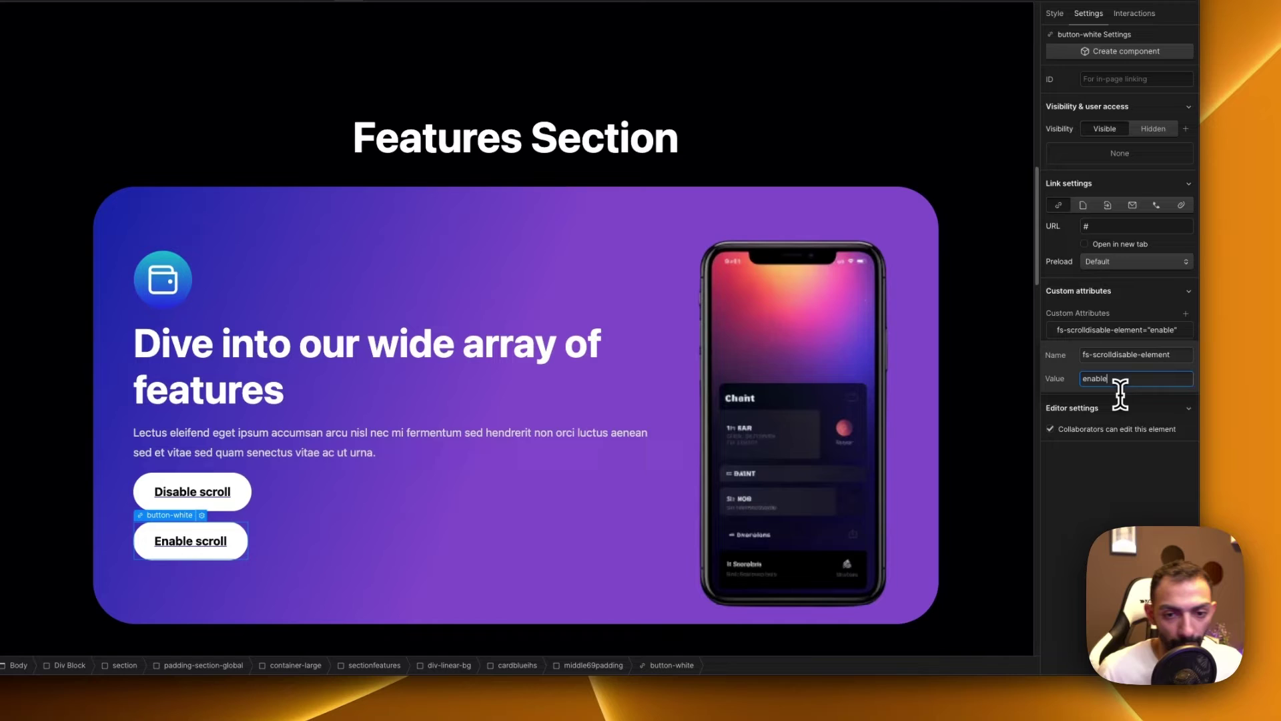
key("Return")
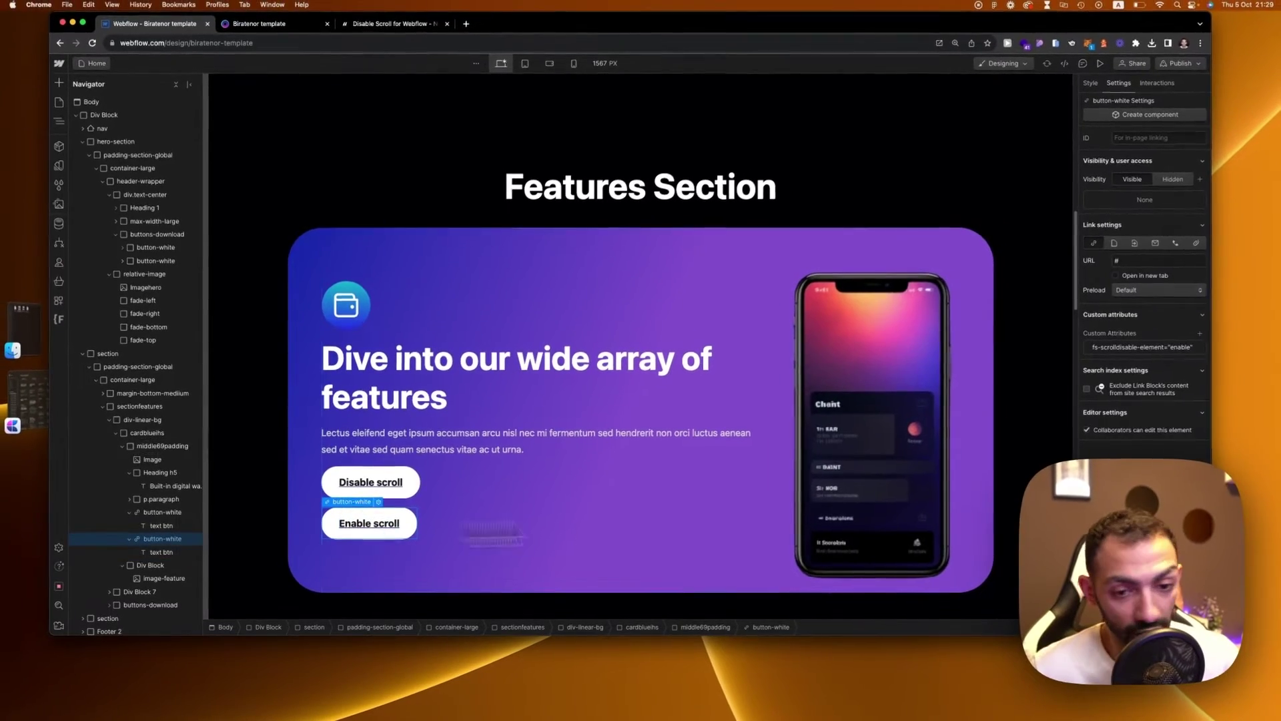
- Publish the updated site and collapse the Disable Scroll details in the Finsweet docs
left_click(1195, 64)
left_click(1169, 243)
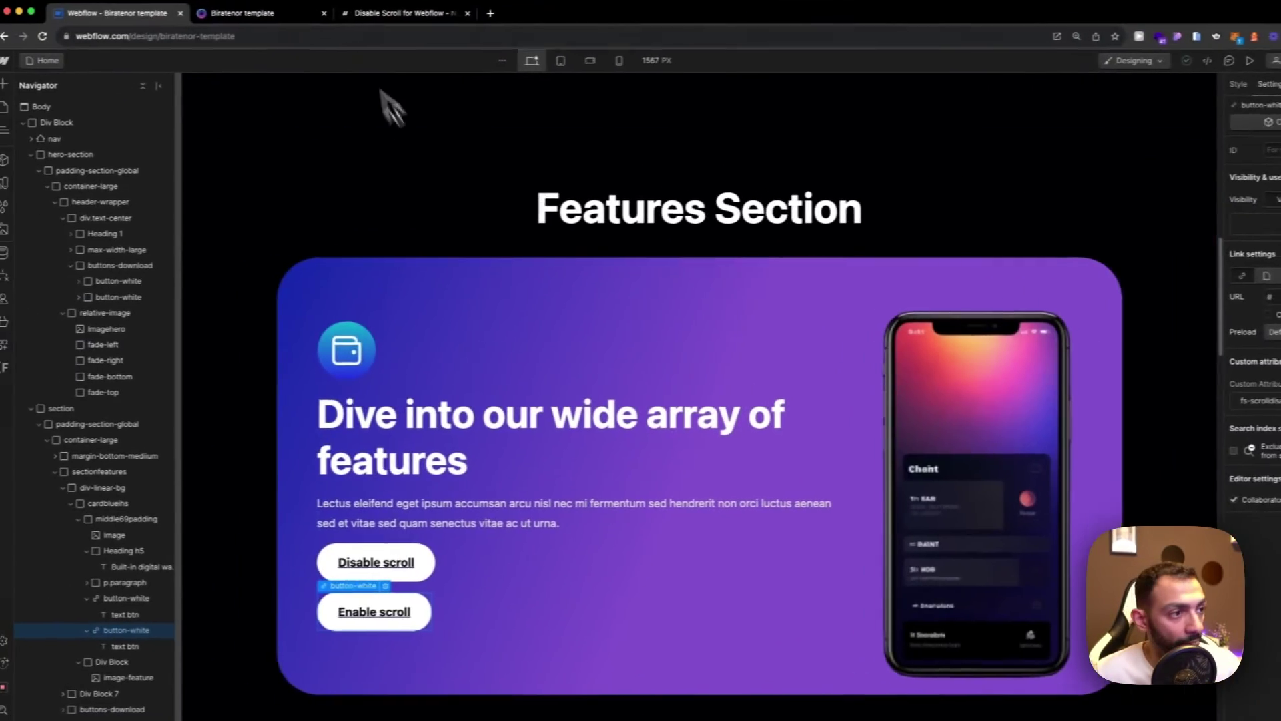
left_click(400, 12)
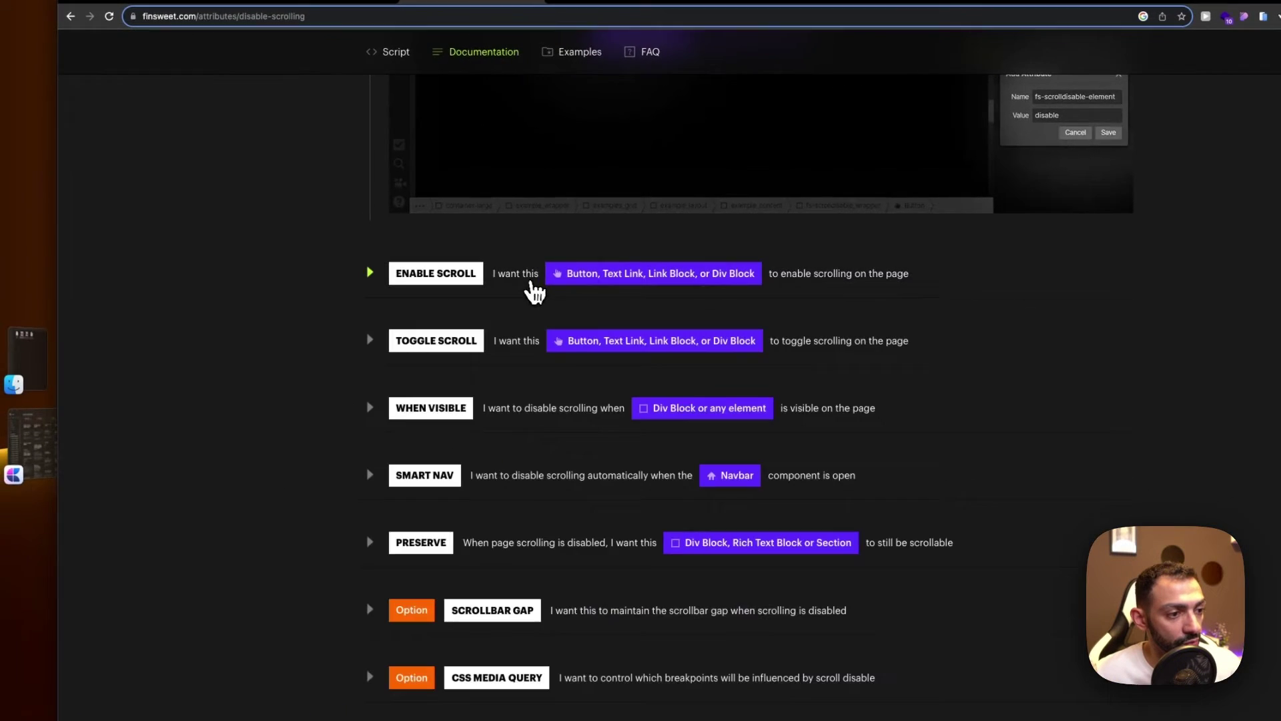
scroll(534, 290, "up", 10)
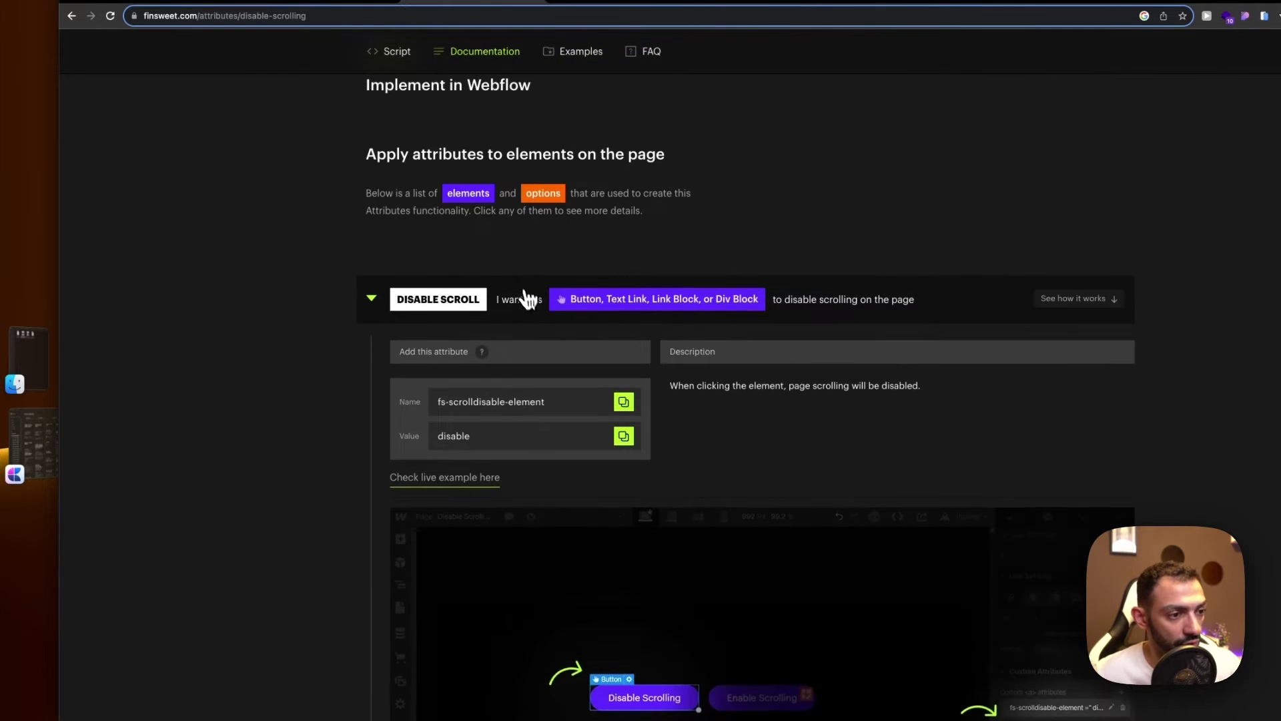
left_click(527, 297)
scroll(143, 420, "down", 7)
scroll(243, 343, "up", 7)
- Review the Toggle Scroll and When Visible options, leaving Smart Nav (value smart-nav) expanded
left_click(547, 431)
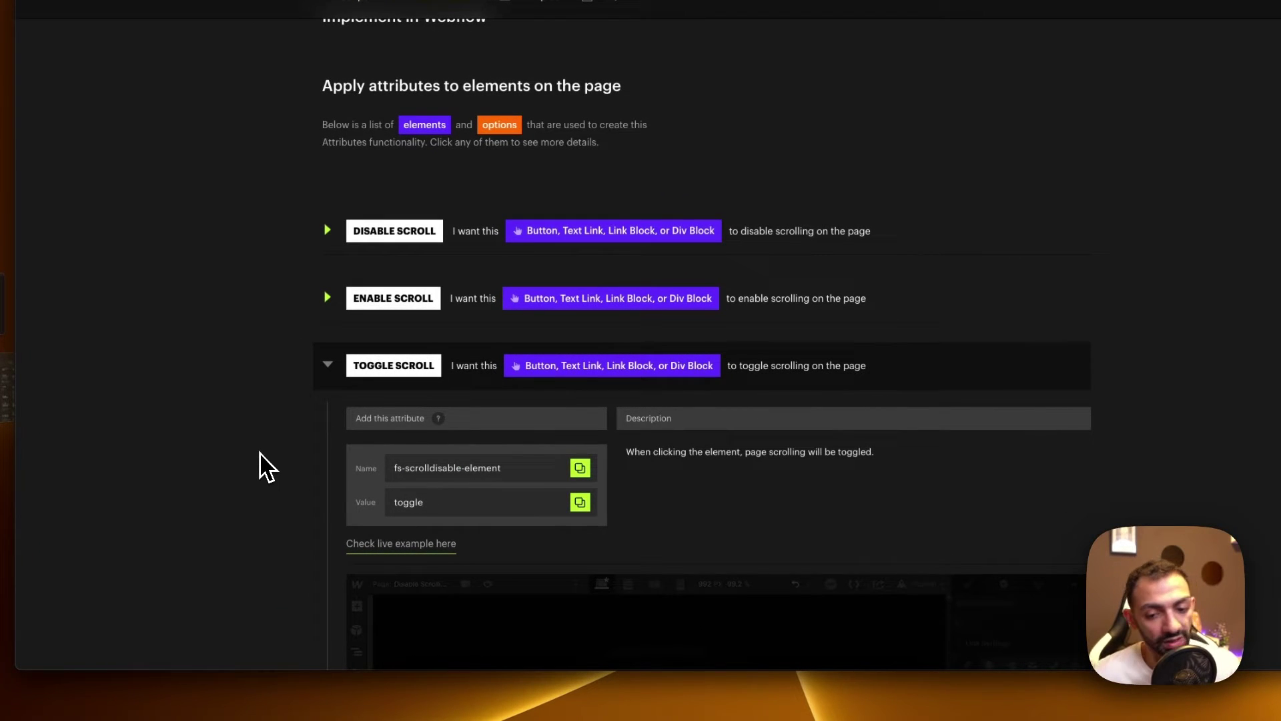
left_click(464, 381)
scroll(278, 394, "down", 3)
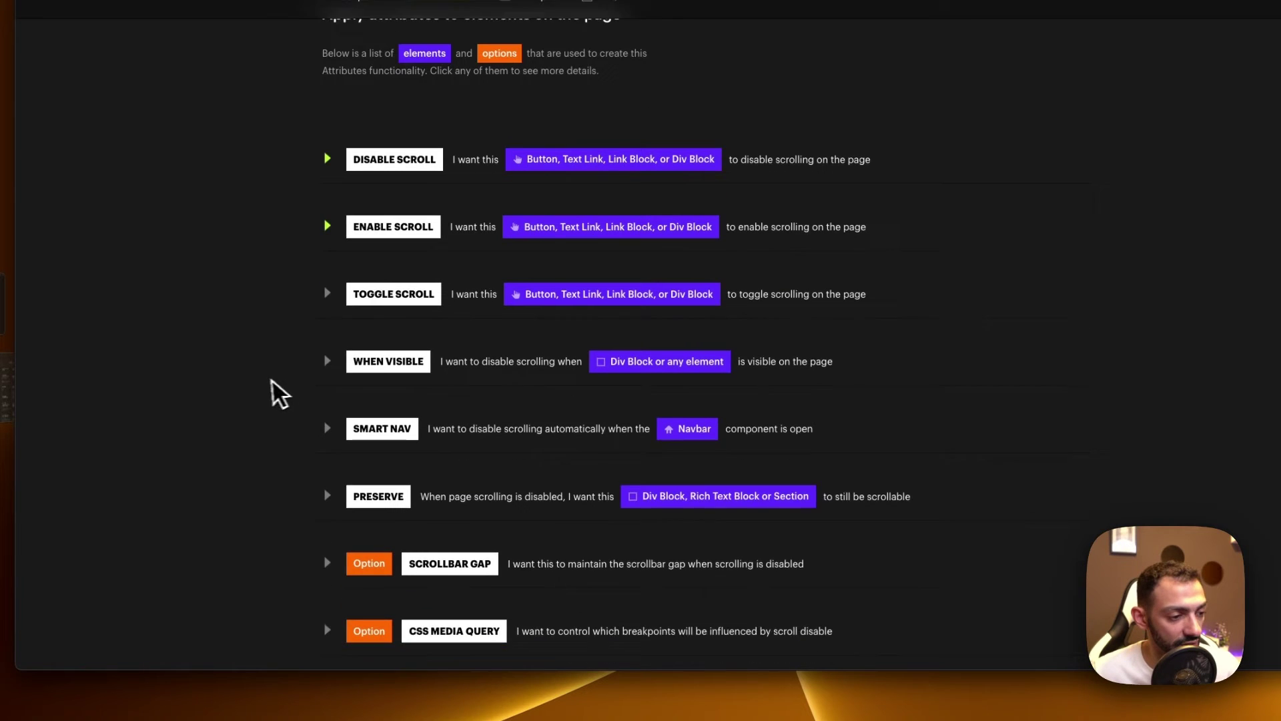
left_click(613, 358)
left_click(544, 359)
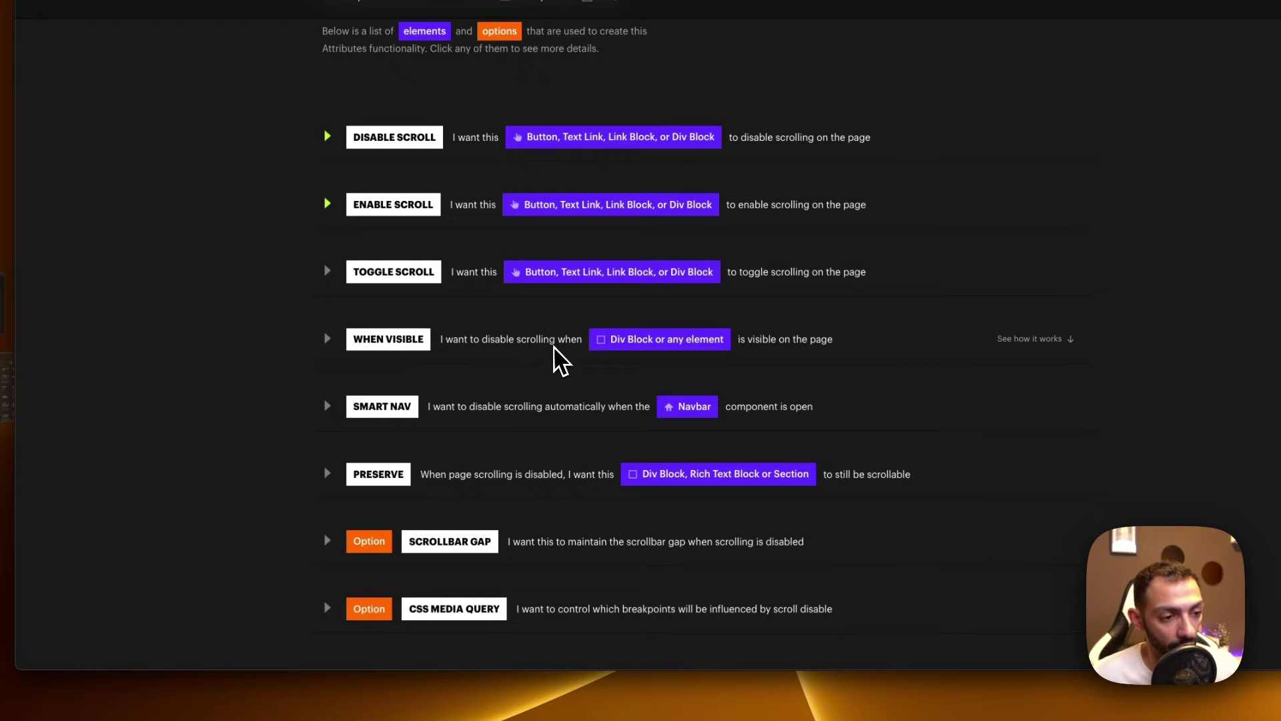
left_click(491, 429)
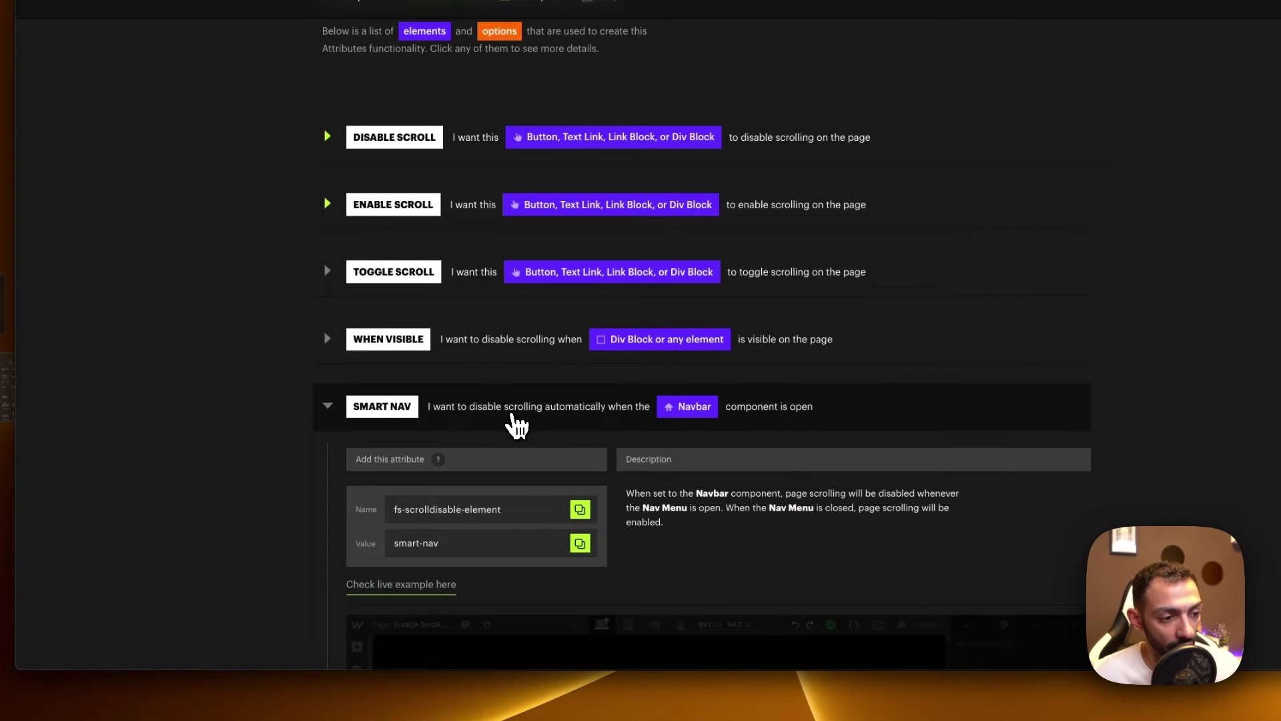
scroll(518, 423, "down", 4)
scroll(518, 424, "down", 3)
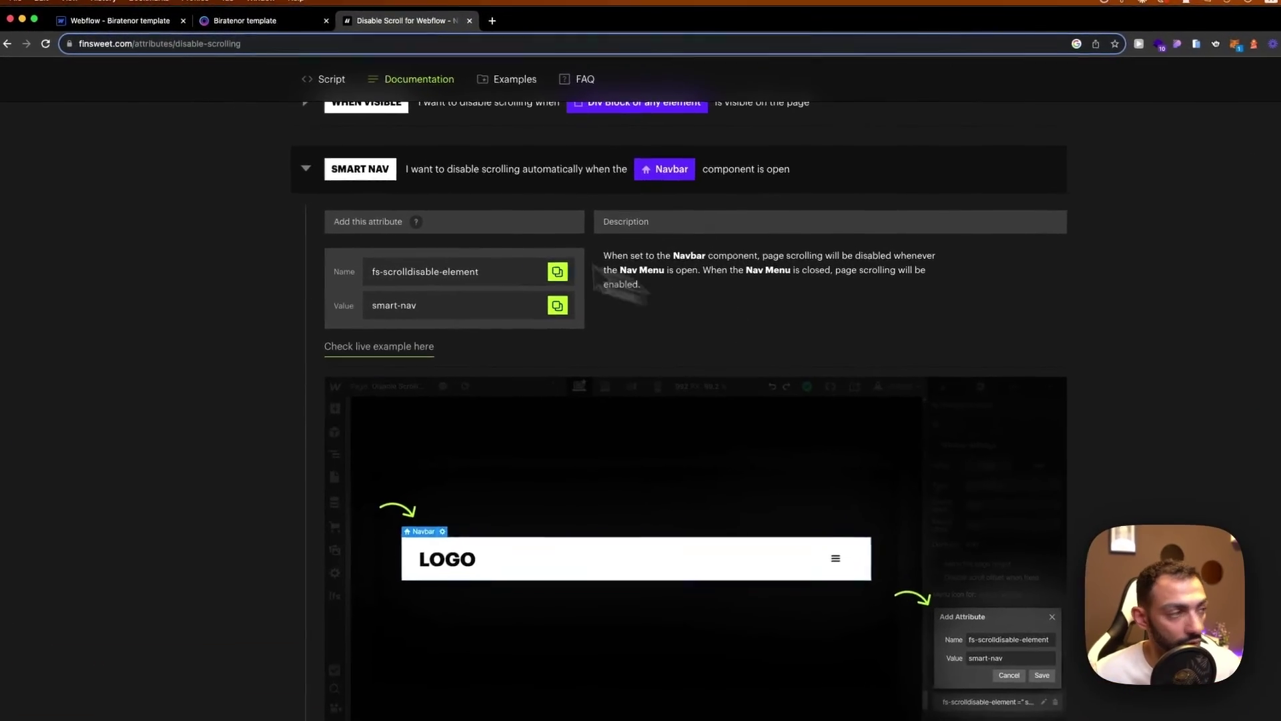
- On the live biratenor-template site, click in the Features Section and scroll up and down to test scrolling
left_click(233, 28)
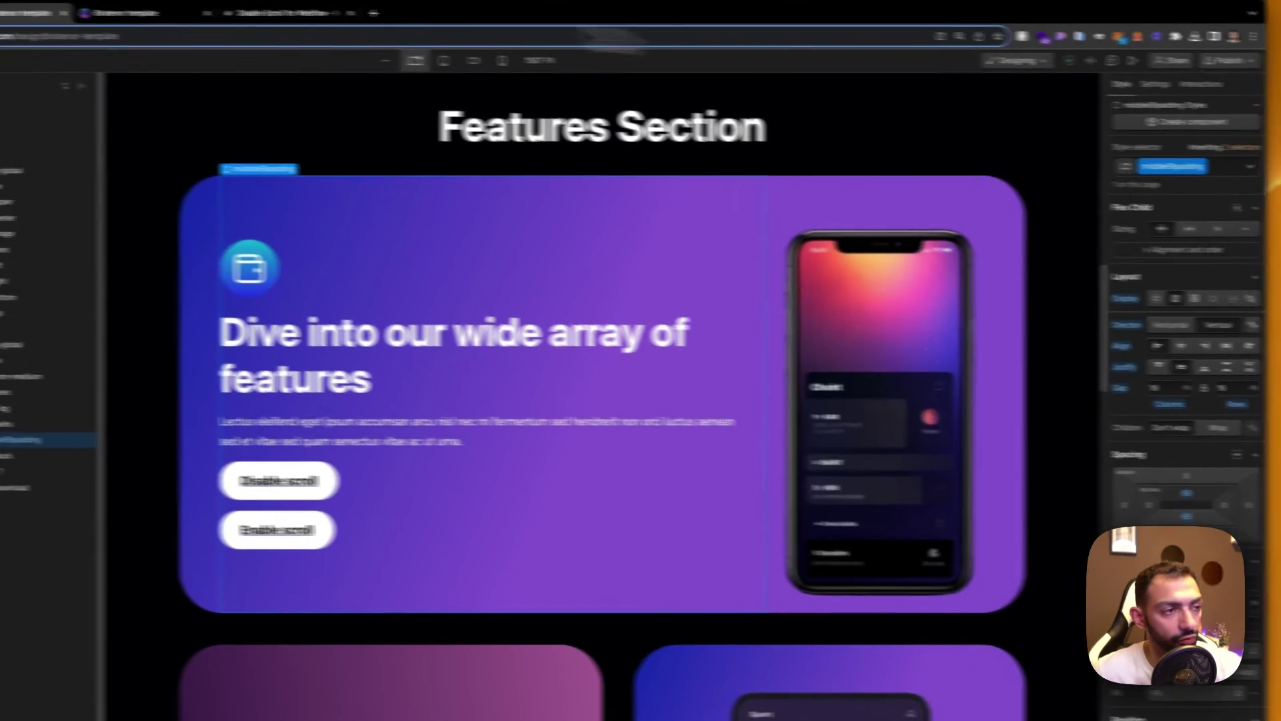
left_click(137, 19)
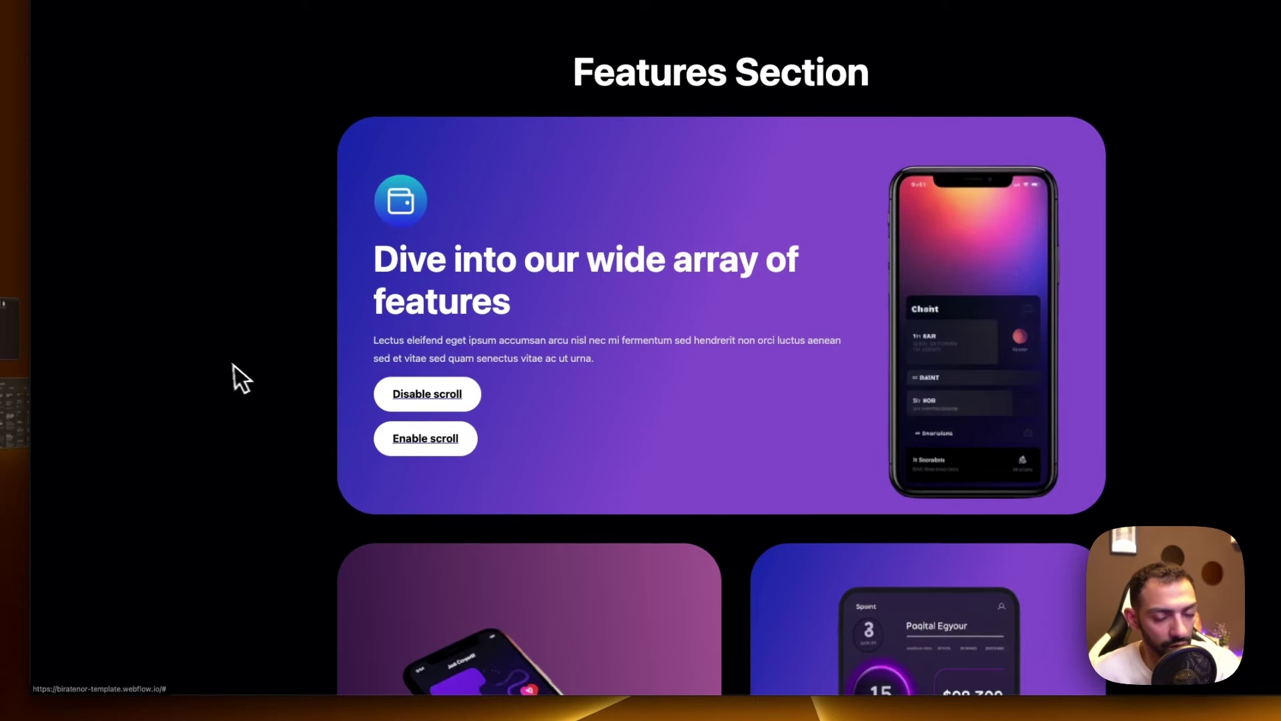
left_click(419, 446)
scroll(194, 435, "down", 10)
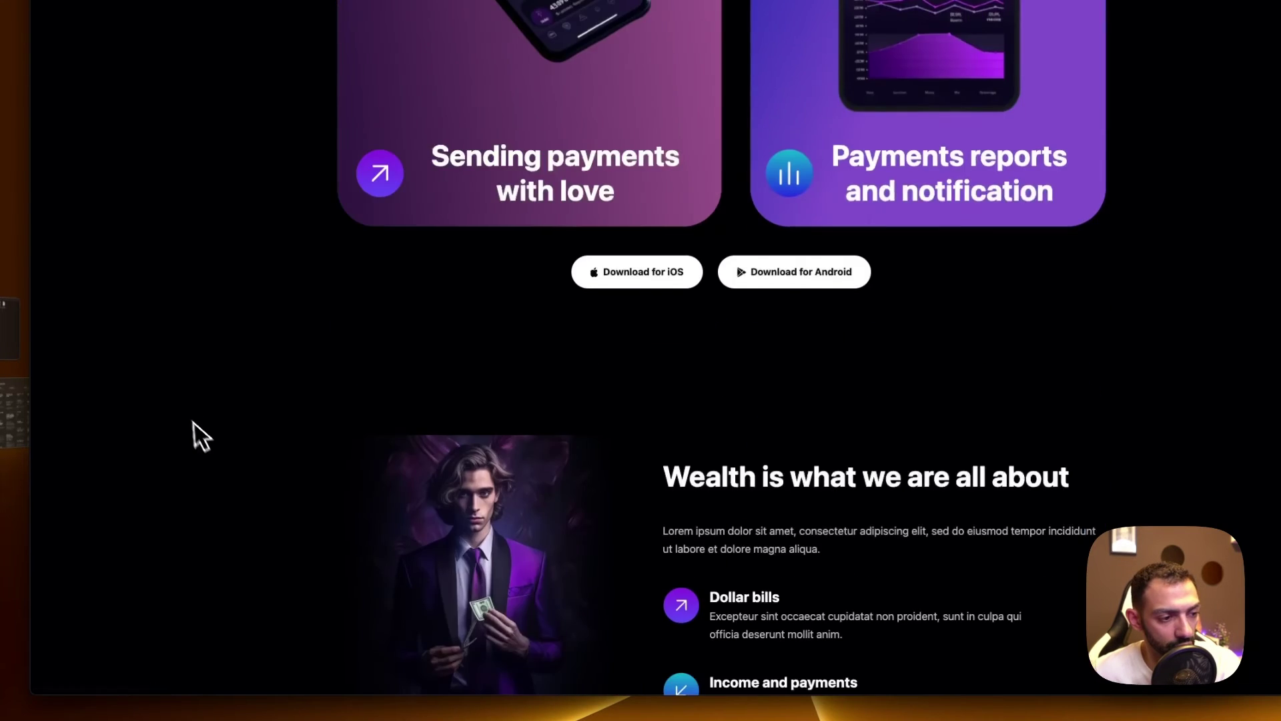
scroll(218, 463, "up", 10)
scroll(223, 464, "down", 4)
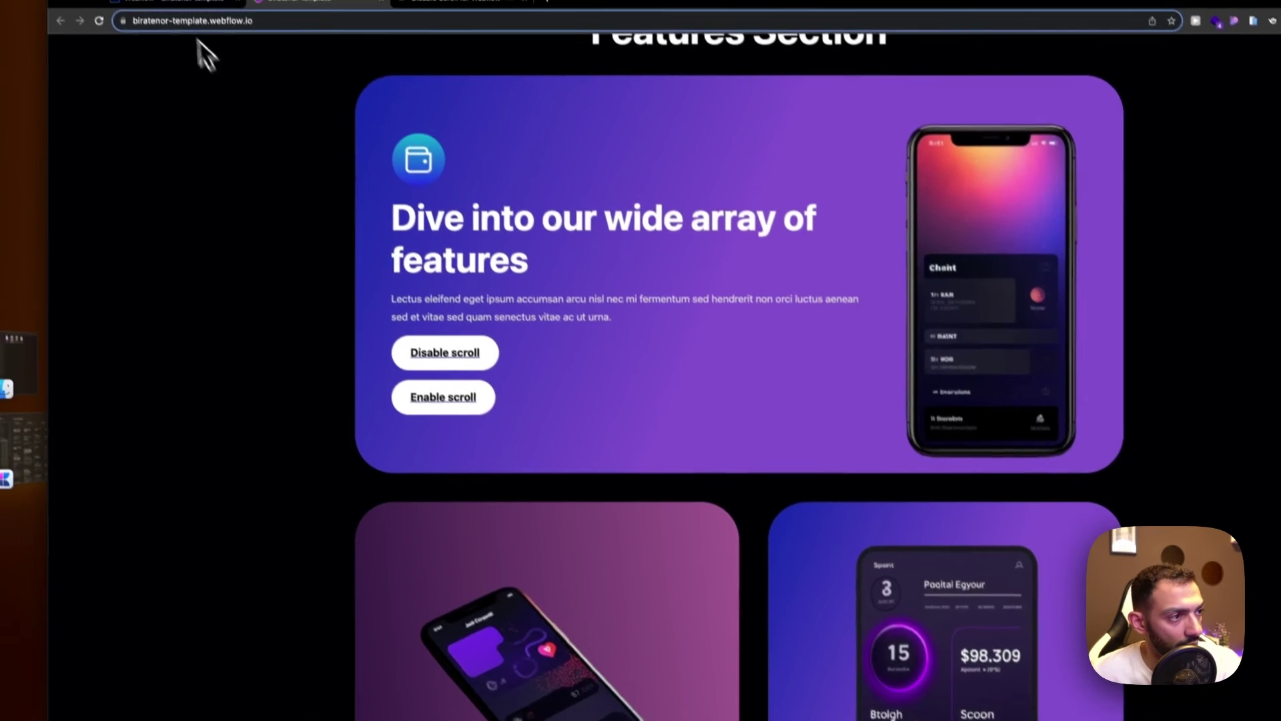
left_click(180, 20)
- Scroll the Finsweet docs back to the top, select the Disable Scrolling title, and return to Webflow
left_click(461, 22)
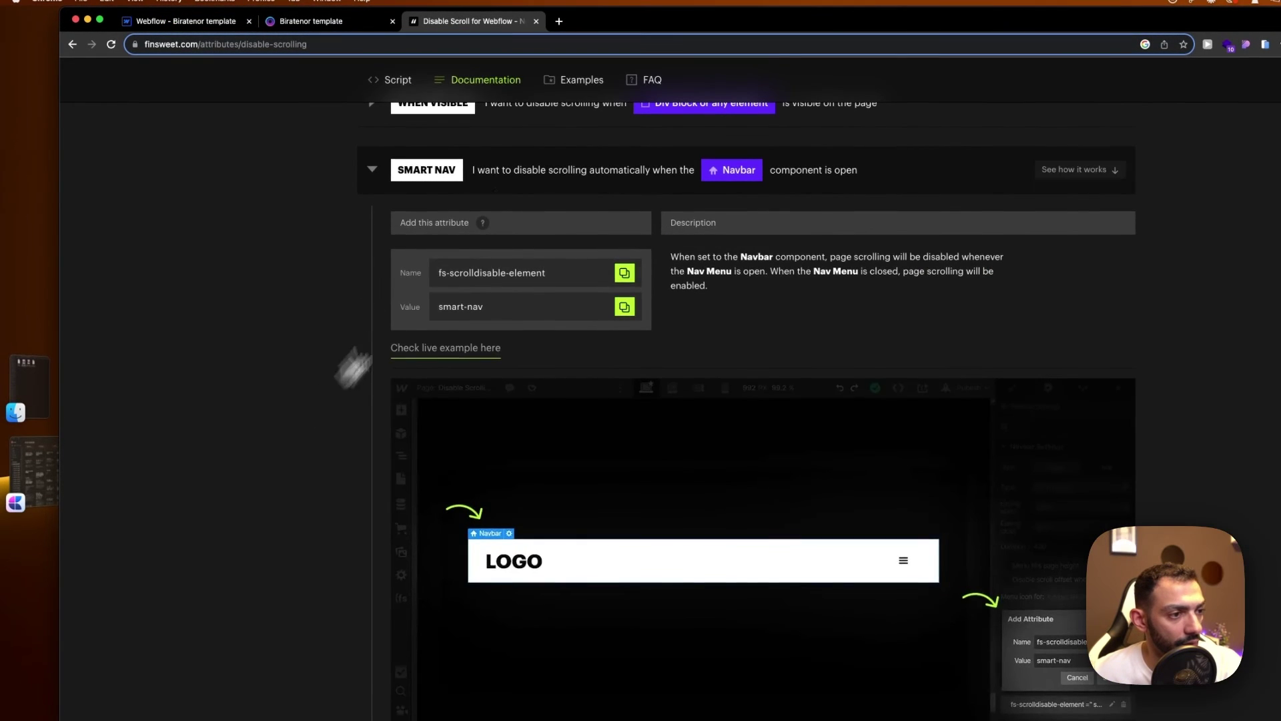
scroll(300, 334, "down", 3)
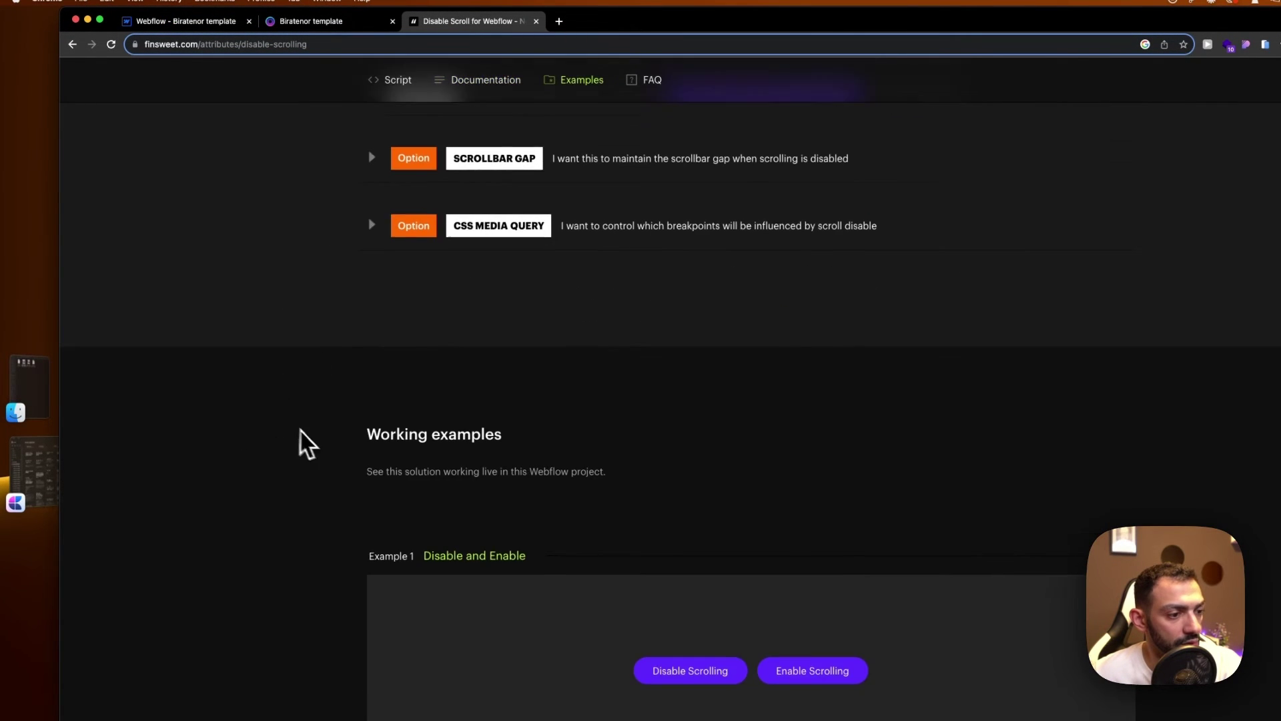
scroll(307, 444, "up", 5)
scroll(315, 449, "down", 8)
scroll(278, 418, "up", 6)
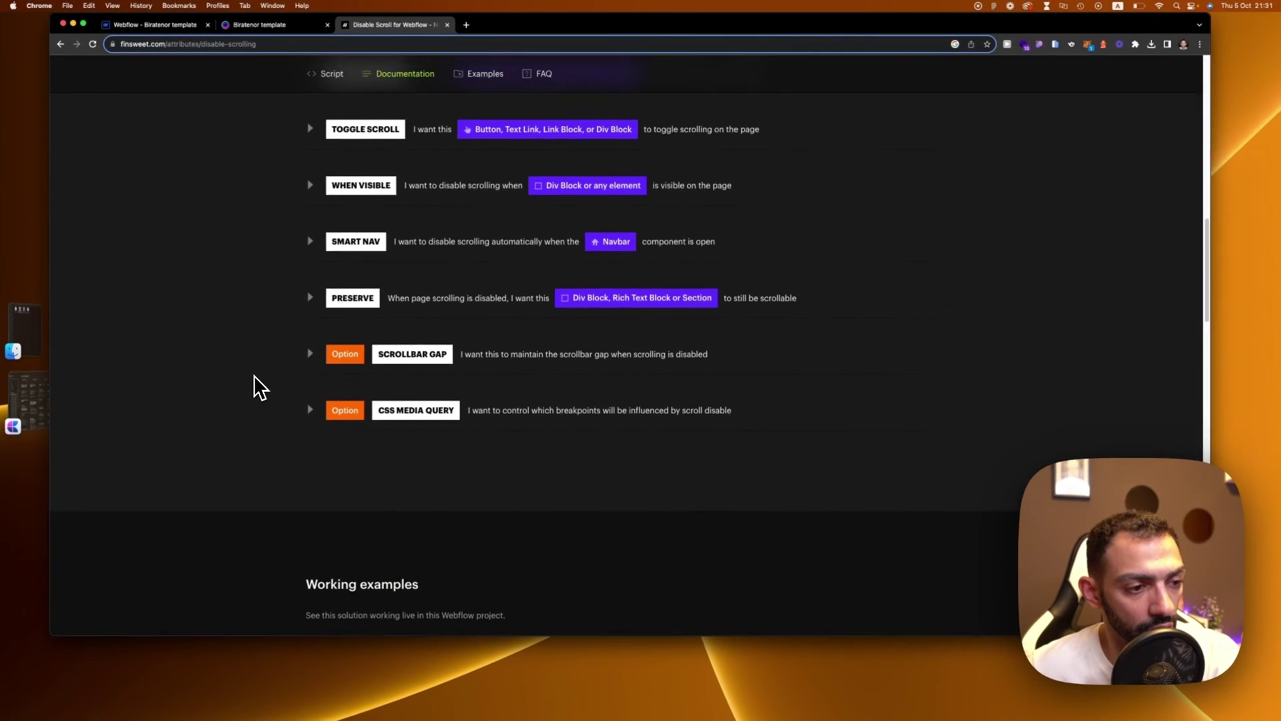
scroll(839, 491, "up", 10)
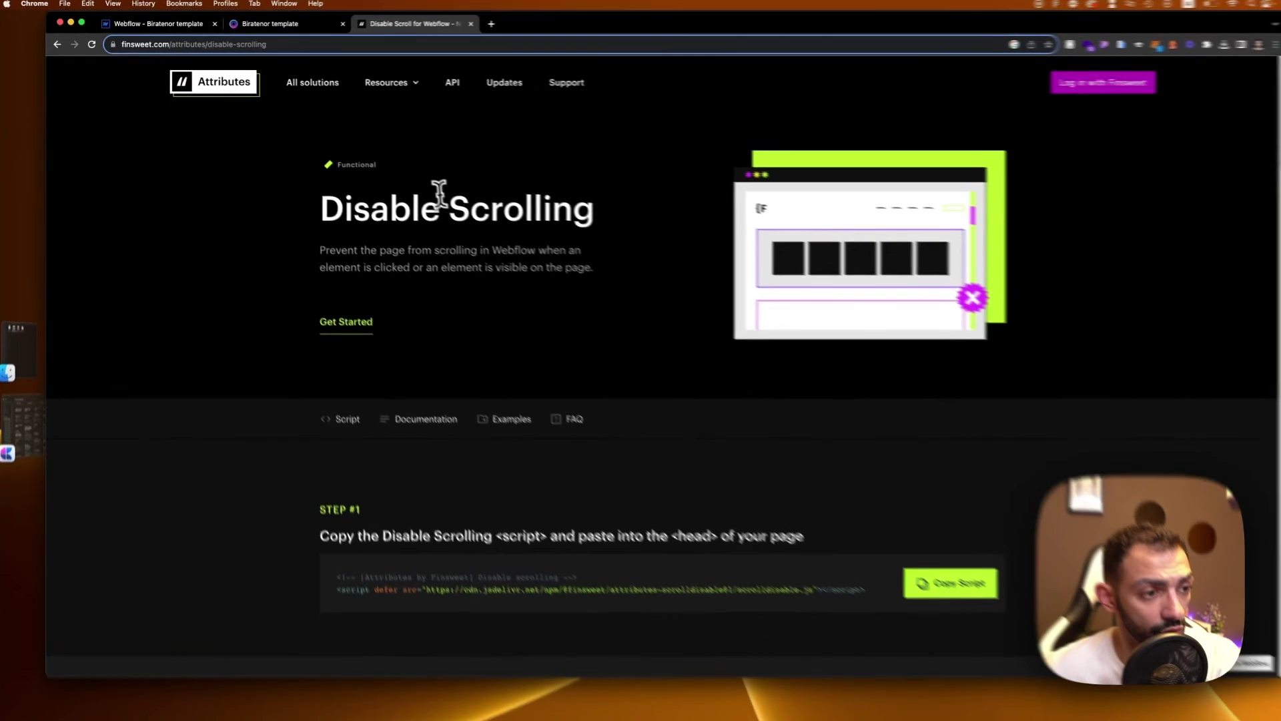
triple_click(410, 175)
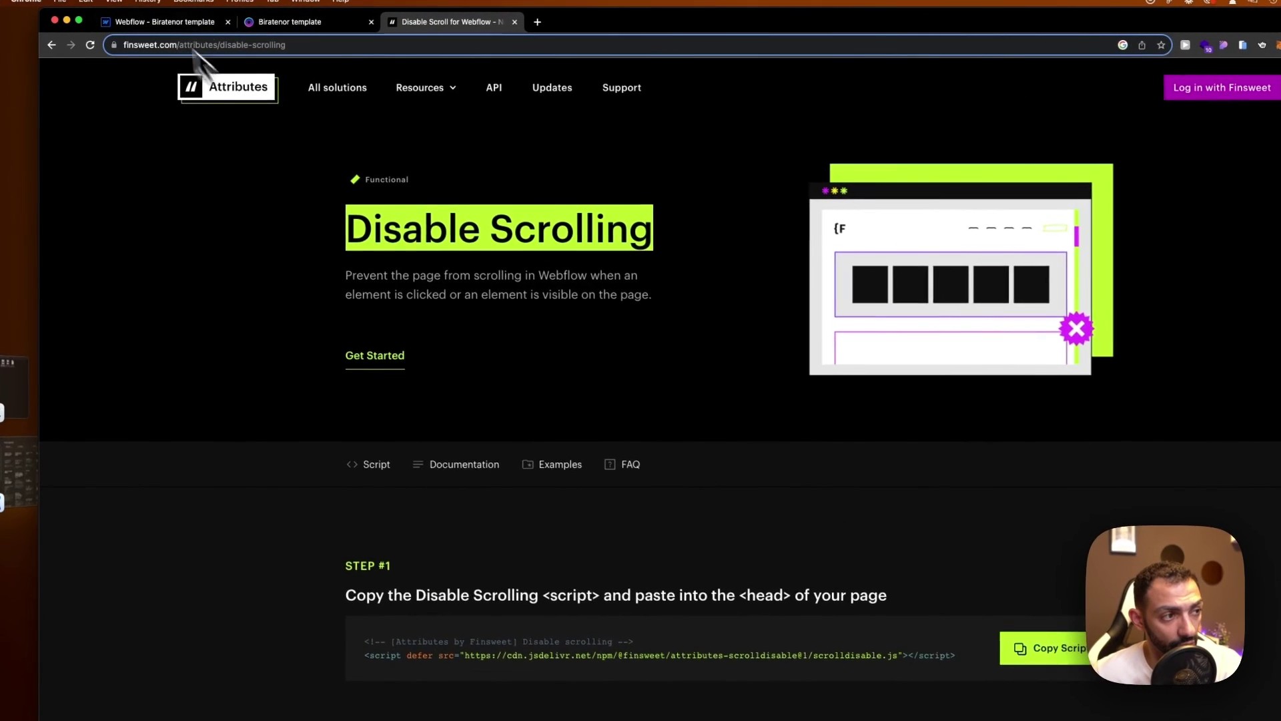
left_click(200, 21)
left_click(320, 21)
left_click(433, 21)
left_click(199, 23)
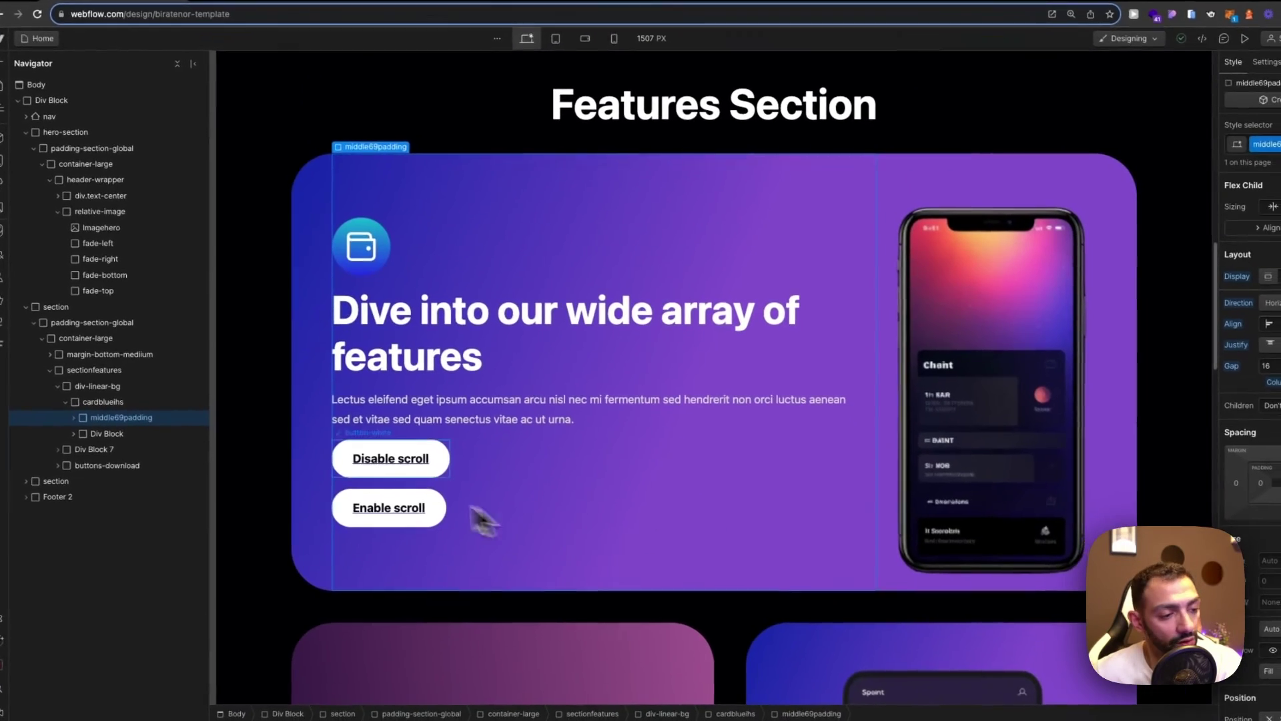
left_click(443, 489)
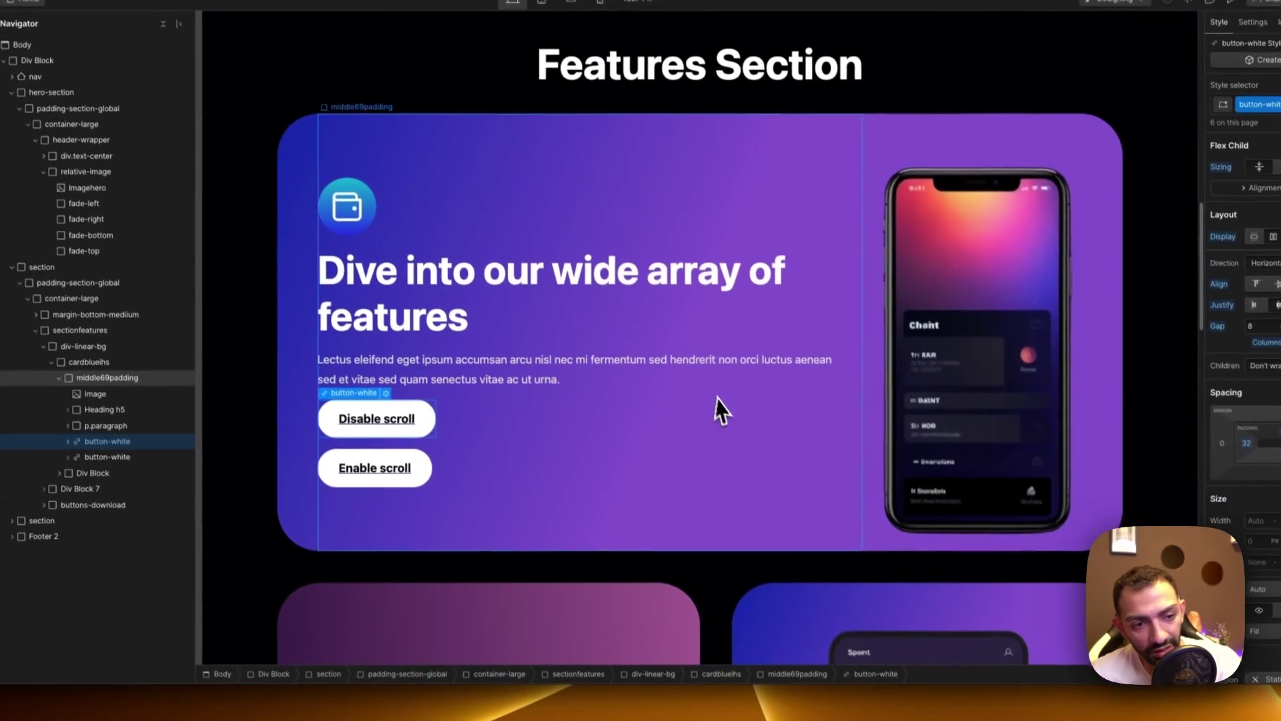
left_click(744, 459)
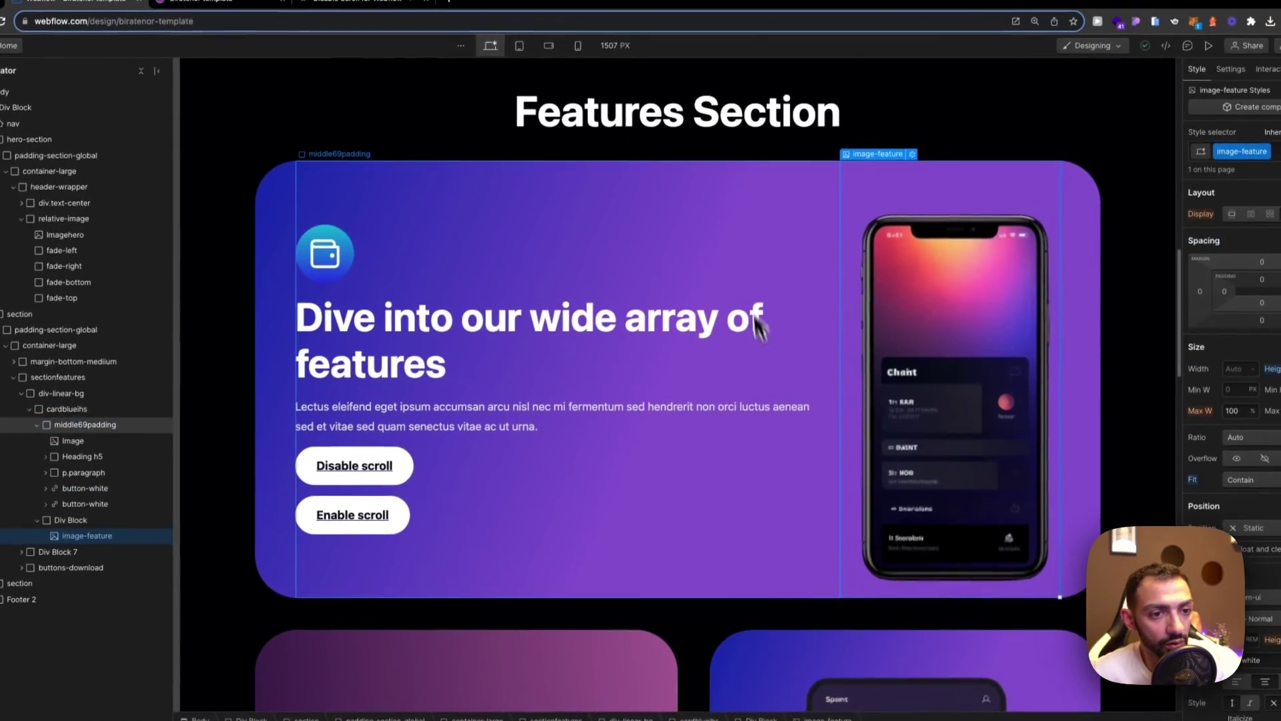
left_click(454, 157)
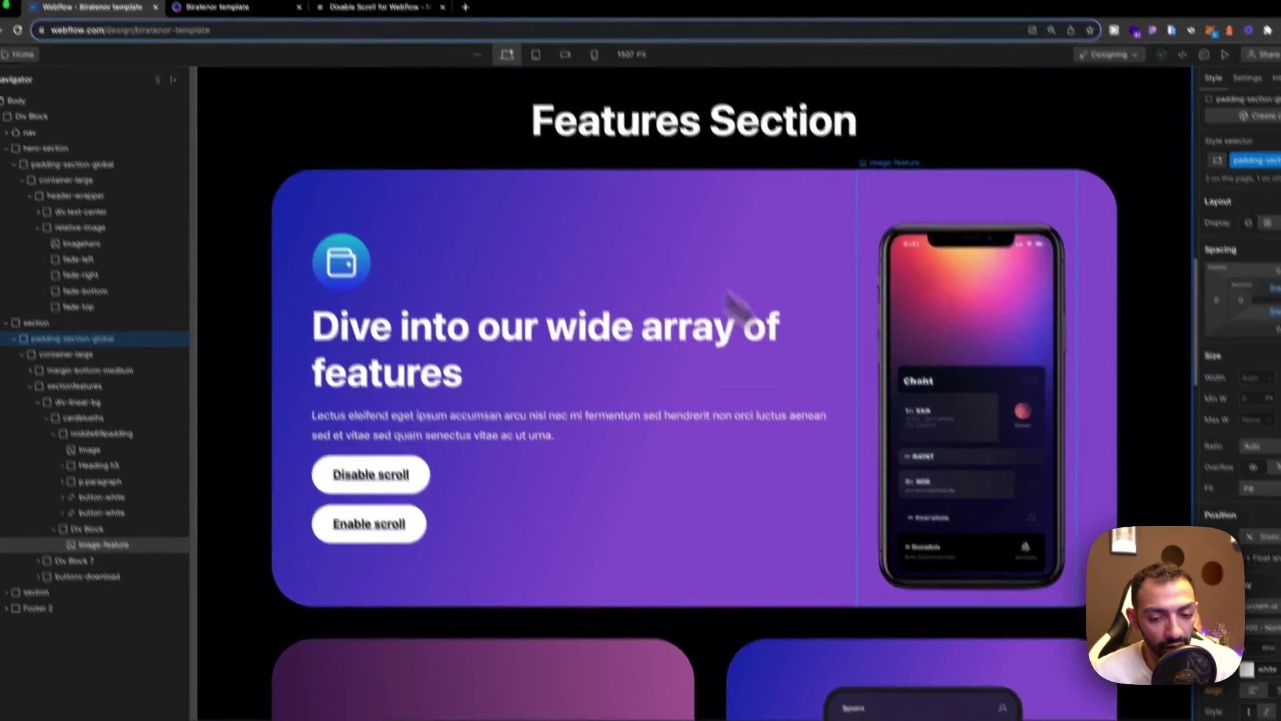